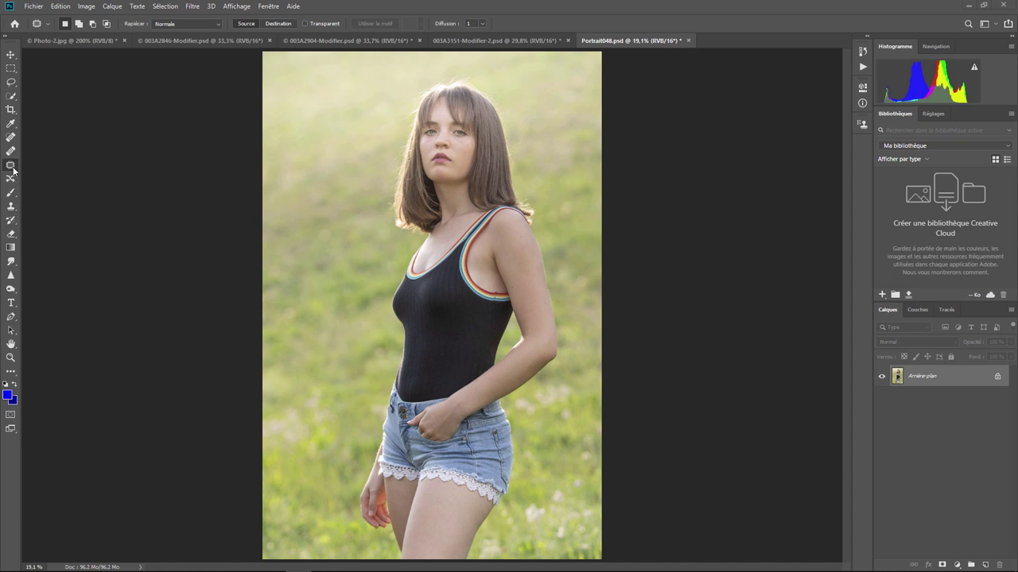
# Browse the workspace layouts, then switch to the 003A2904-Modifier portrait and deselect.
pyautogui.click(268, 7)
pyautogui.moveTo(288, 28)
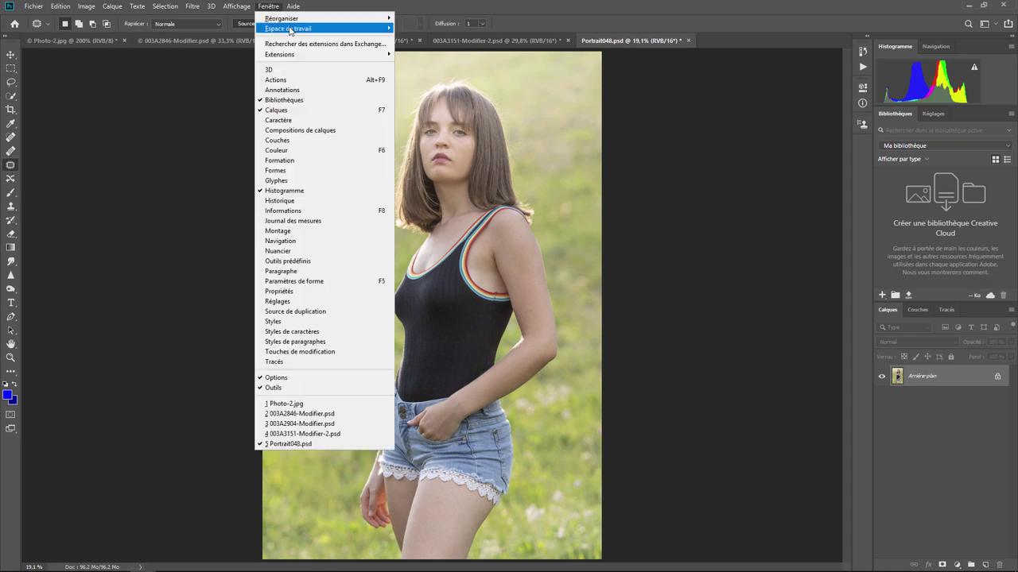
pyautogui.click(12, 167)
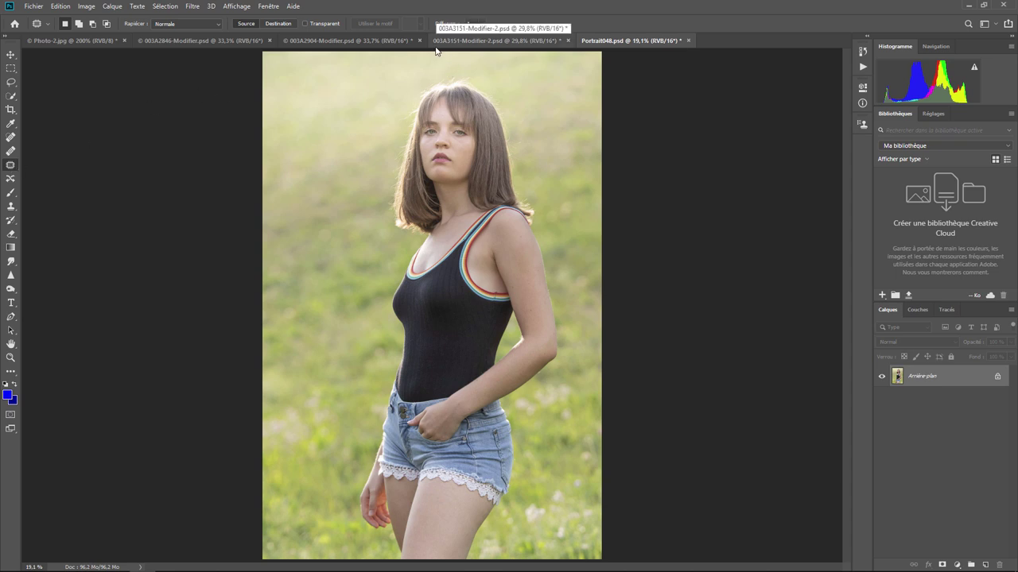
pyautogui.click(361, 49)
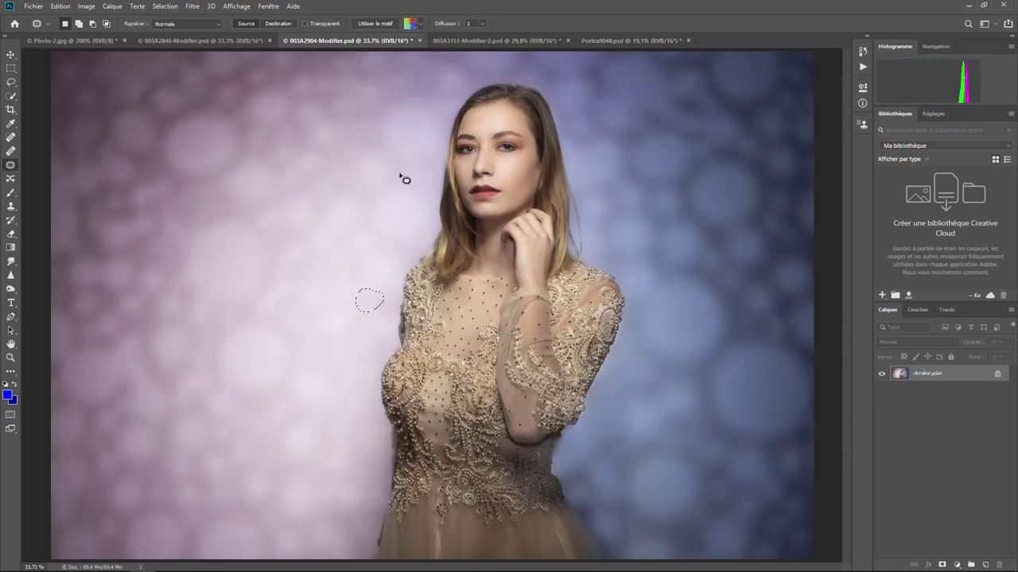
pyautogui.hotkey('ctrl', 'd')
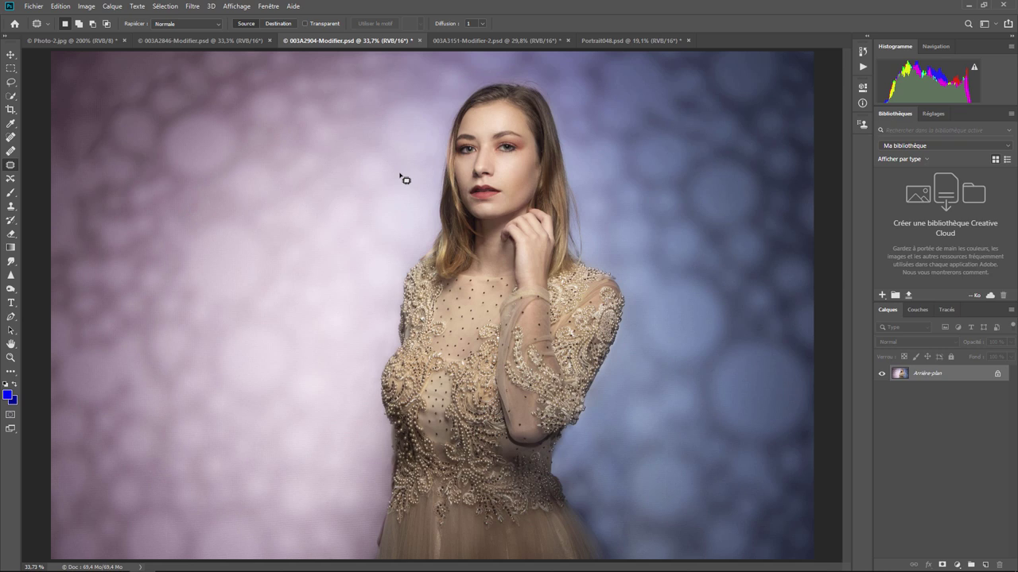
# Zoom in on the beaded dress, then back out to 100%.
pyautogui.hotkey('ctrl', '+')
pyautogui.hotkey('ctrl', '+')
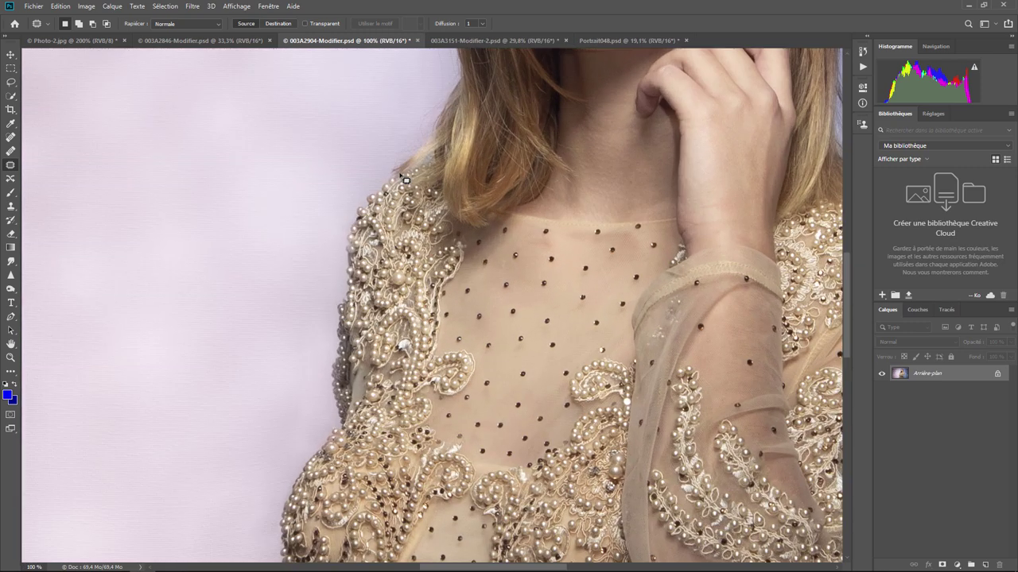
pyautogui.hotkey('ctrl', '+')
pyautogui.hotkey('ctrl', '+')
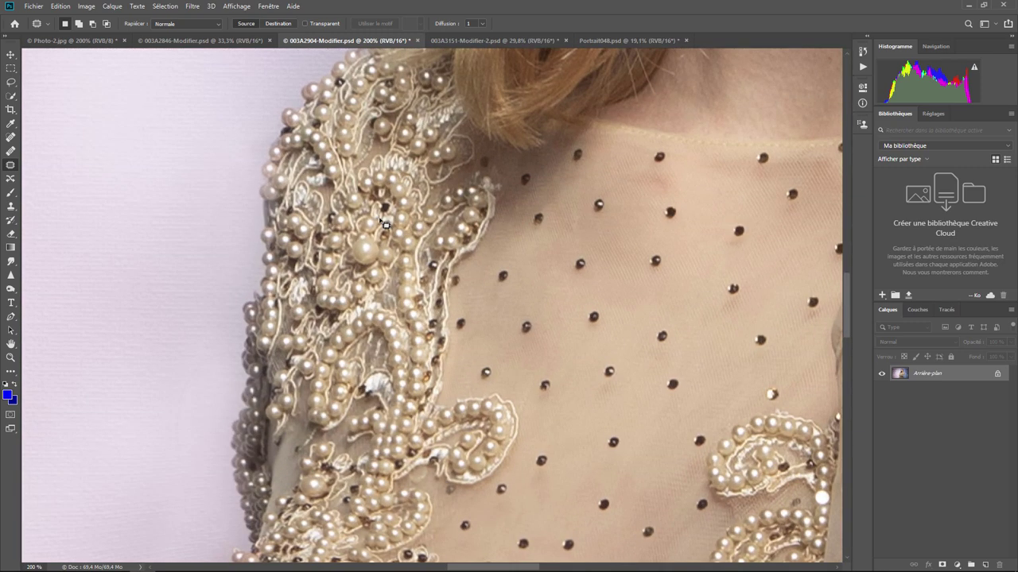
pyautogui.hotkey('ctrl', '-')
pyautogui.hscroll(-5, 397, 266)
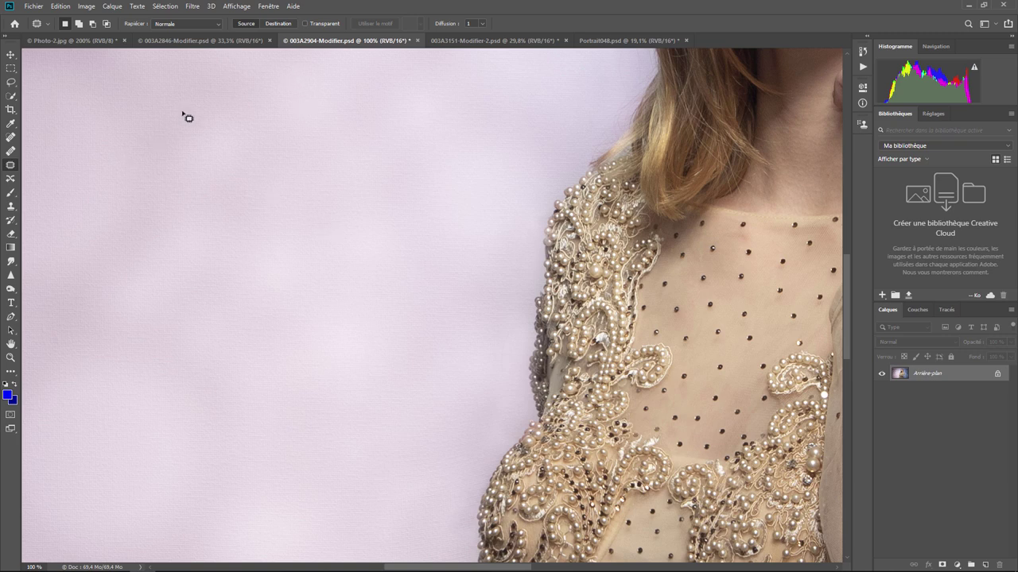
pyautogui.click(182, 27)
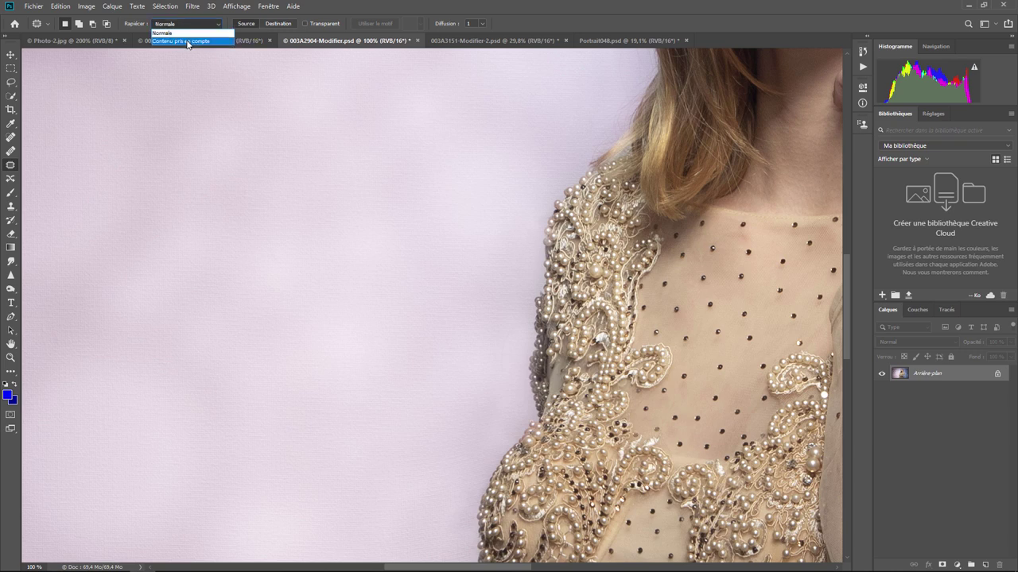
pyautogui.click(194, 33)
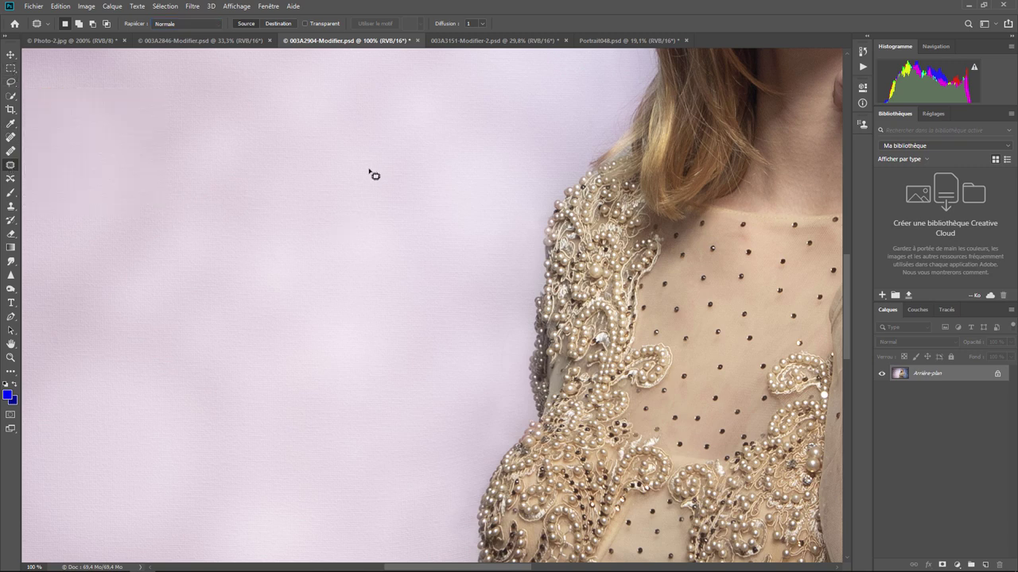
pyautogui.moveTo(368, 168)
pyautogui.mouseDown()
pyautogui.moveTo(406, 196)
pyautogui.moveTo(378, 167)
pyautogui.mouseUp()
pyautogui.hotkey('ctrl', 'd')
pyautogui.click(183, 23)
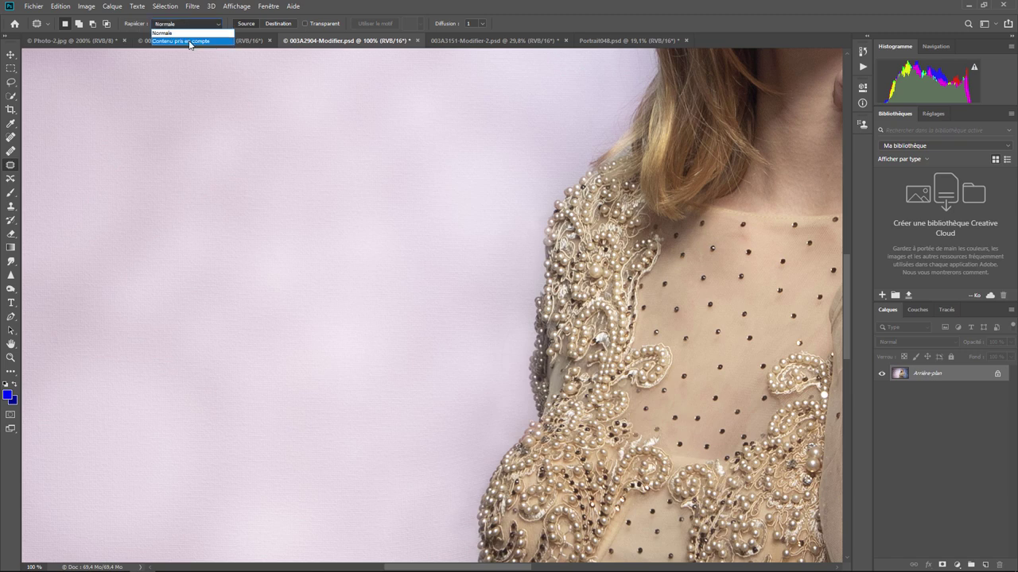
pyautogui.click(175, 32)
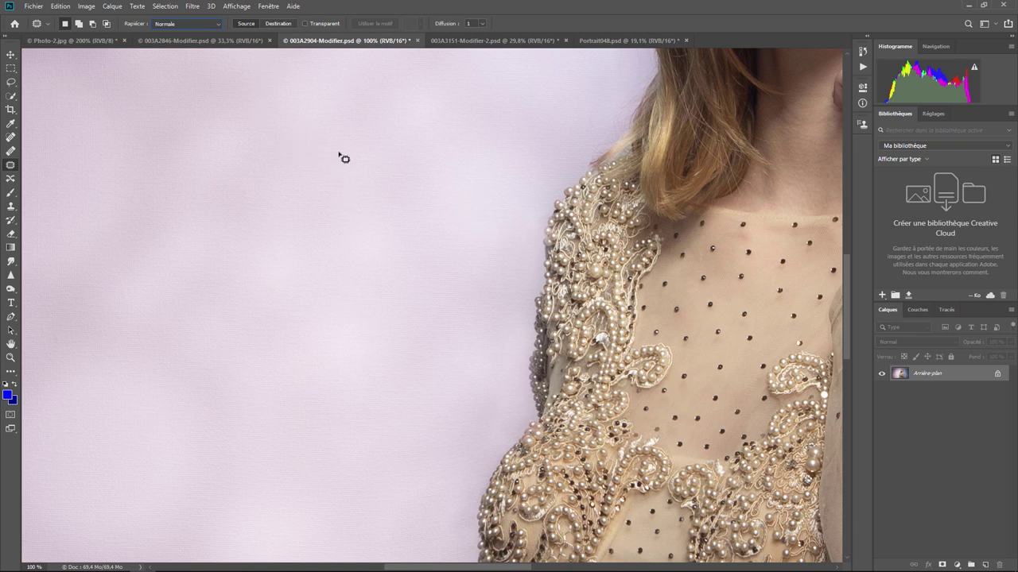
# Lasso a round lilac background area, preview dress lace in it, then refill with plain backdrop.
pyautogui.moveTo(316, 132)
pyautogui.mouseDown()
pyautogui.moveTo(249, 164)
pyautogui.moveTo(297, 291)
pyautogui.moveTo(450, 206)
pyautogui.moveTo(385, 126)
pyautogui.moveTo(391, 136)
pyautogui.mouseUp()
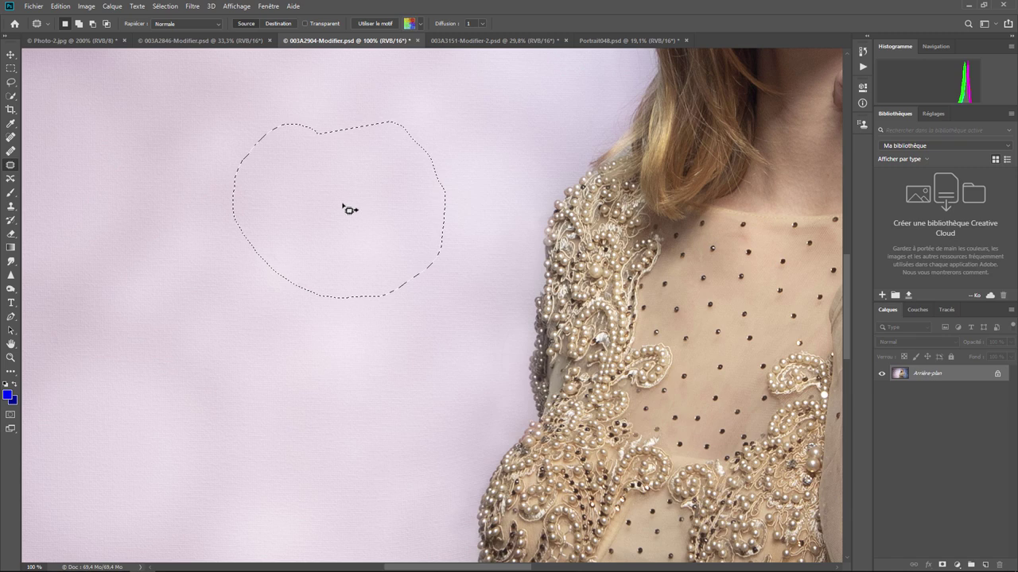
pyautogui.moveTo(350, 210); pyautogui.dragTo(634, 337)
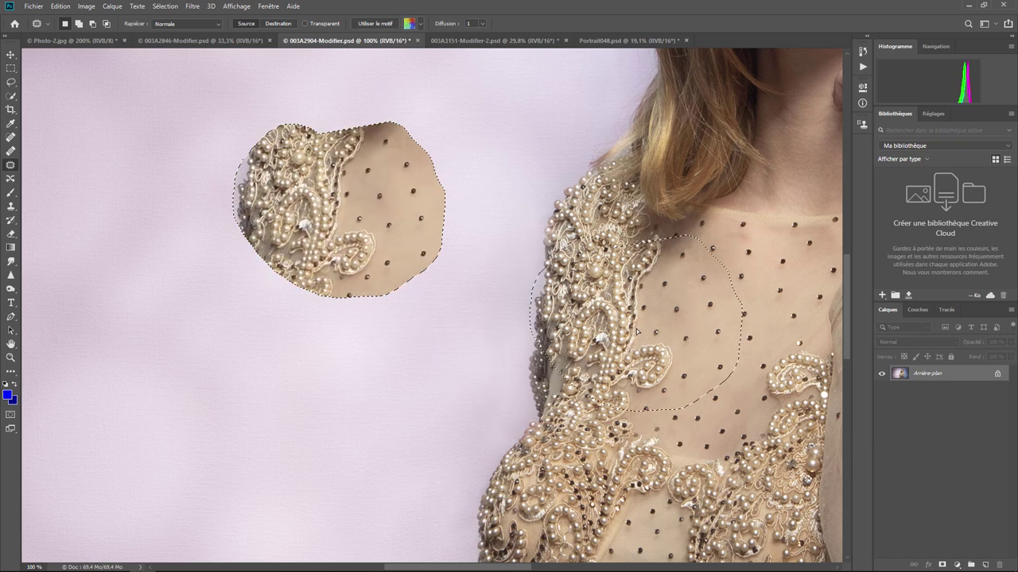
pyautogui.moveTo(634, 337)
pyautogui.mouseDown()
pyautogui.moveTo(690, 325)
pyautogui.moveTo(620, 317)
pyautogui.mouseUp()
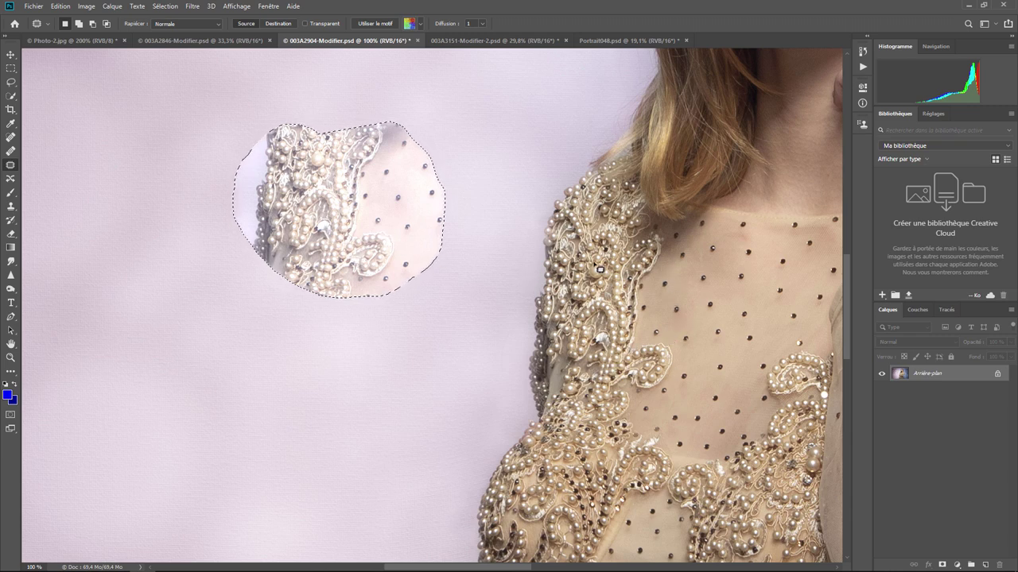
pyautogui.moveTo(600, 271); pyautogui.dragTo(600, 270)
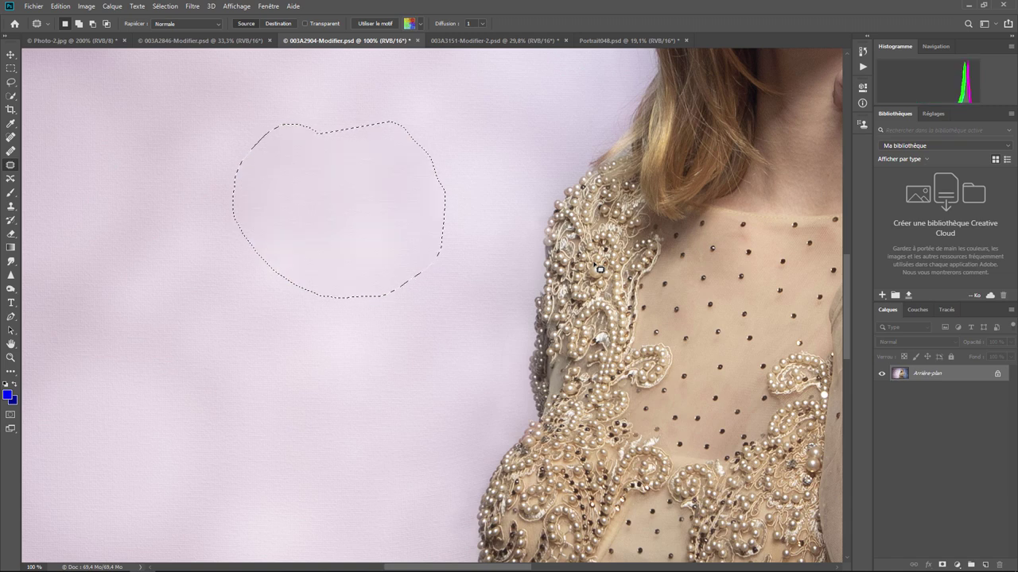
# In Destination mode, copy a lace patch onto the backdrop, undo it, and toggle Transparent.
pyautogui.click(278, 24)
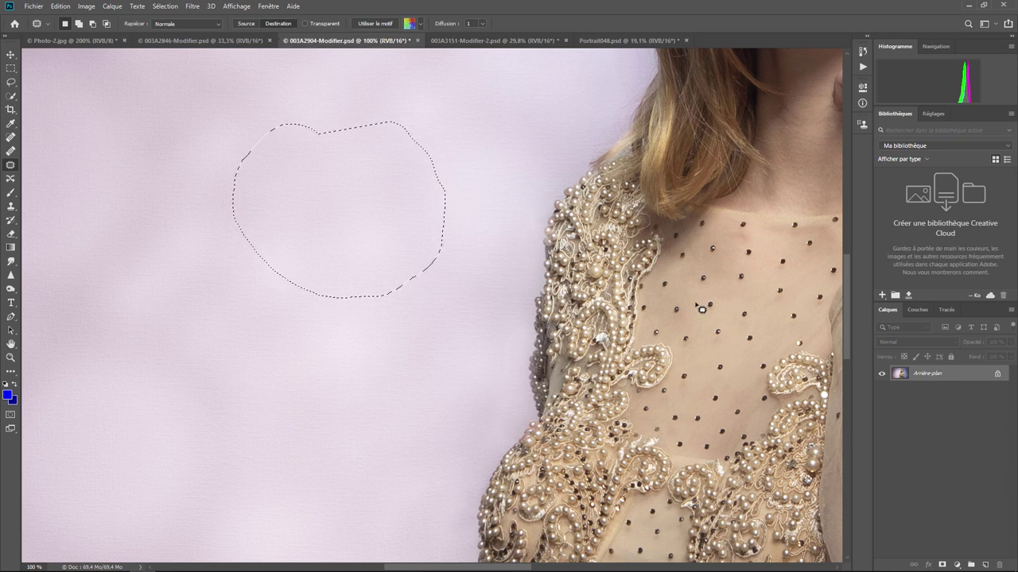
pyautogui.moveTo(698, 303)
pyautogui.mouseDown()
pyautogui.moveTo(606, 275)
pyautogui.moveTo(493, 357)
pyautogui.moveTo(562, 455)
pyautogui.moveTo(709, 409)
pyautogui.moveTo(715, 333)
pyautogui.moveTo(700, 306)
pyautogui.mouseUp()
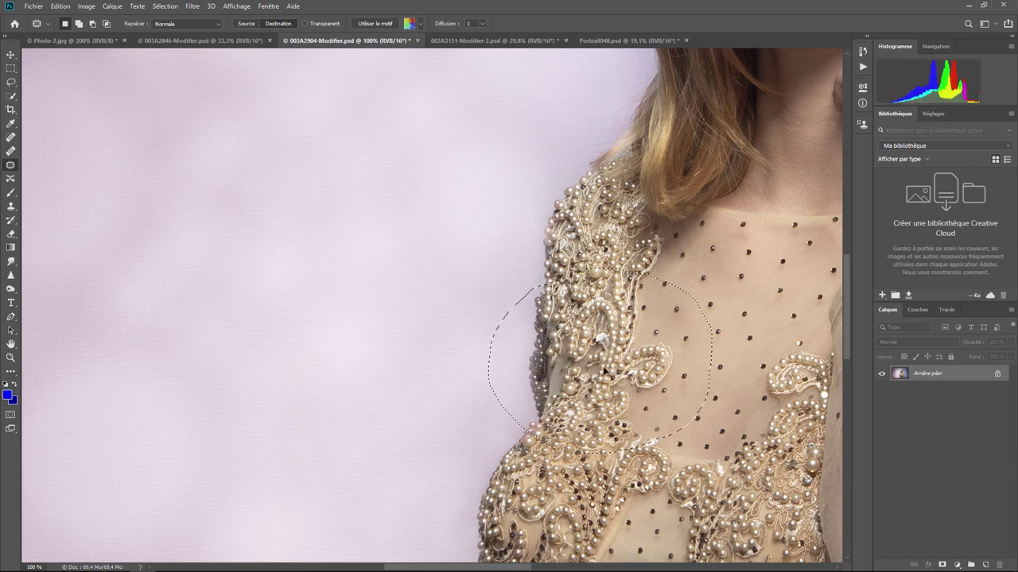
pyautogui.moveTo(591, 359)
pyautogui.mouseDown()
pyautogui.moveTo(388, 308)
pyautogui.moveTo(257, 220)
pyautogui.mouseUp()
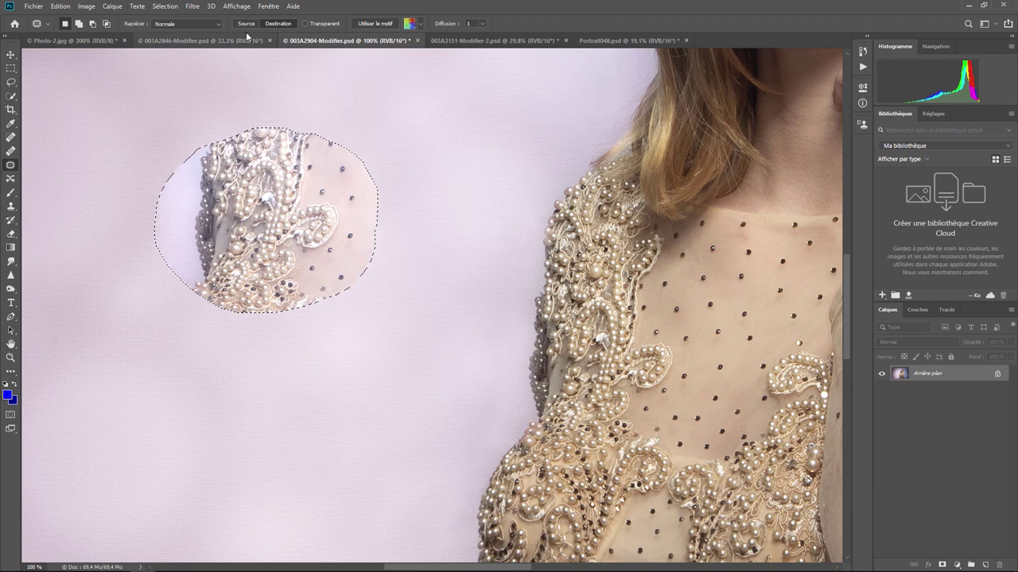
pyautogui.hotkey('ctrl', 'd')
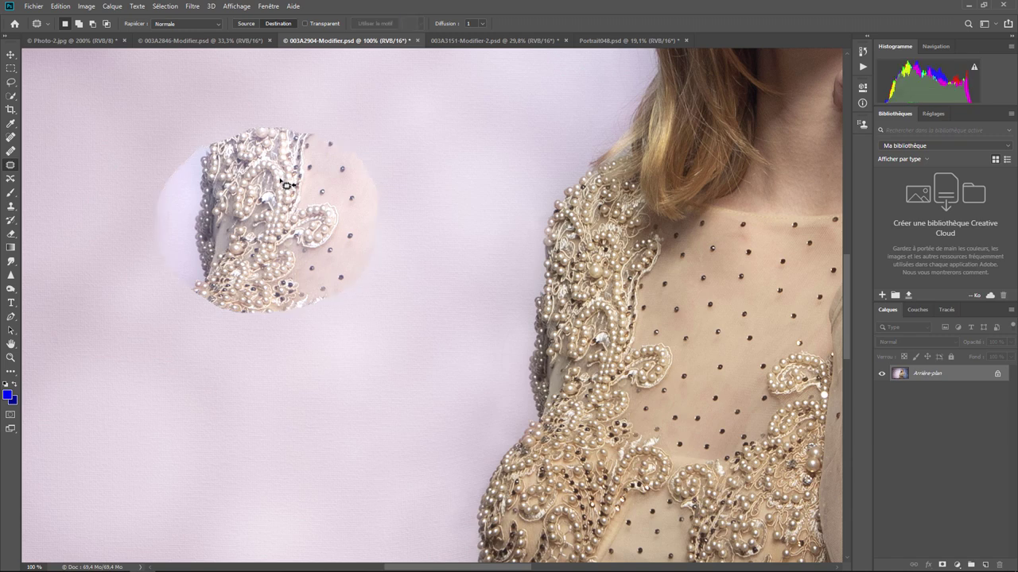
pyautogui.hotkey('ctrl', 'z')
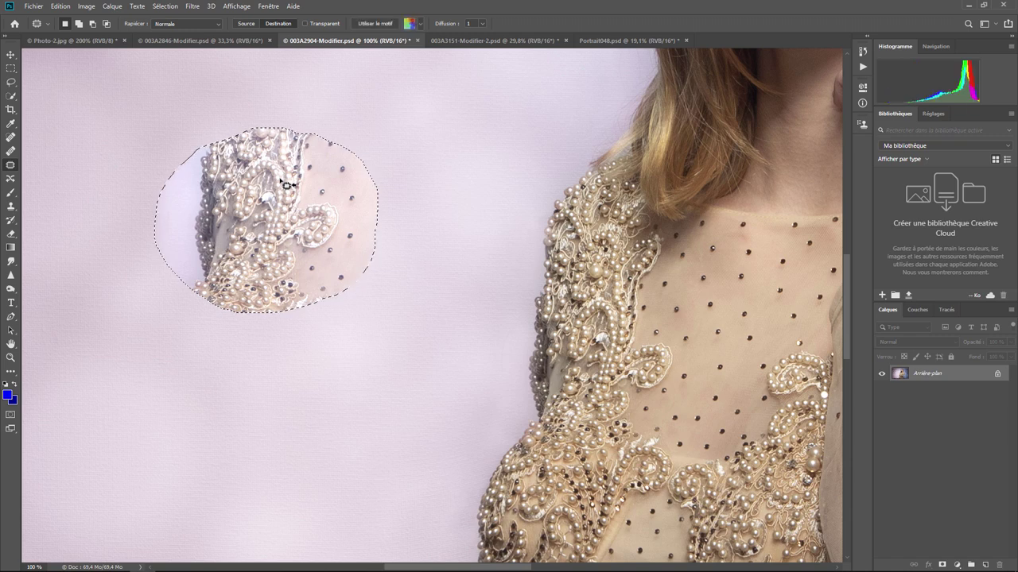
pyautogui.hotkey('ctrl', 'z')
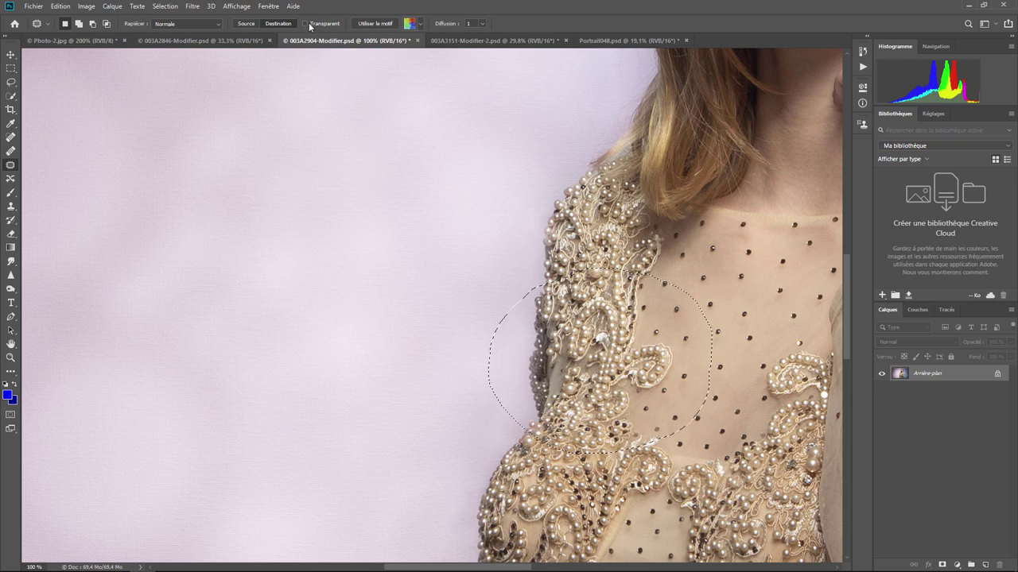
pyautogui.click(309, 24)
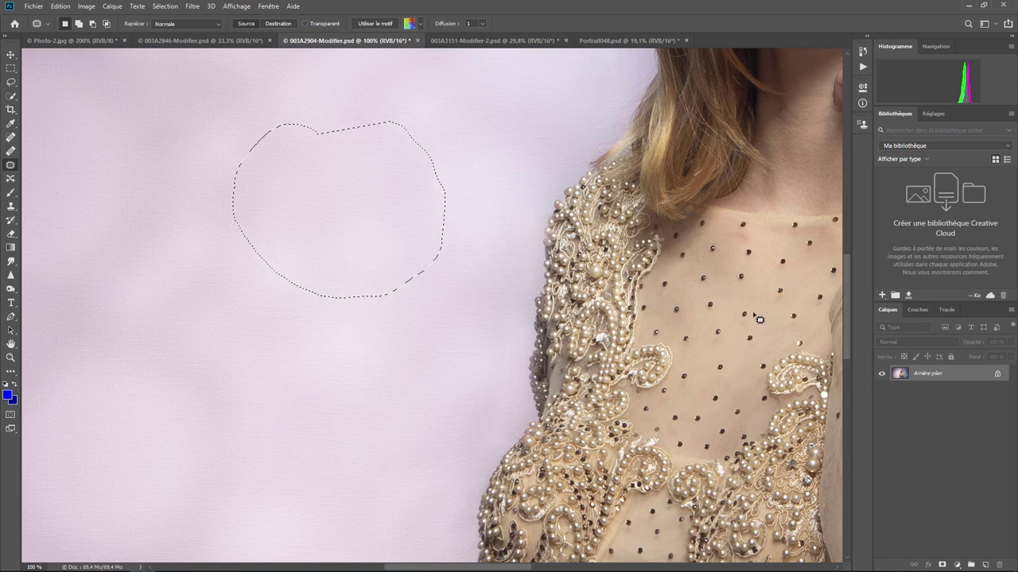
# Outline a bead cluster on the bodice, trial-copy it onto dotted fabric, undo, and set Transparent.
pyautogui.moveTo(755, 311)
pyautogui.mouseDown()
pyautogui.moveTo(723, 296)
pyautogui.moveTo(693, 305)
pyautogui.moveTo(710, 336)
pyautogui.mouseUp()
pyautogui.moveTo(732, 352)
pyautogui.mouseDown()
pyautogui.moveTo(780, 349)
pyautogui.moveTo(776, 334)
pyautogui.moveTo(588, 448)
pyautogui.mouseUp()
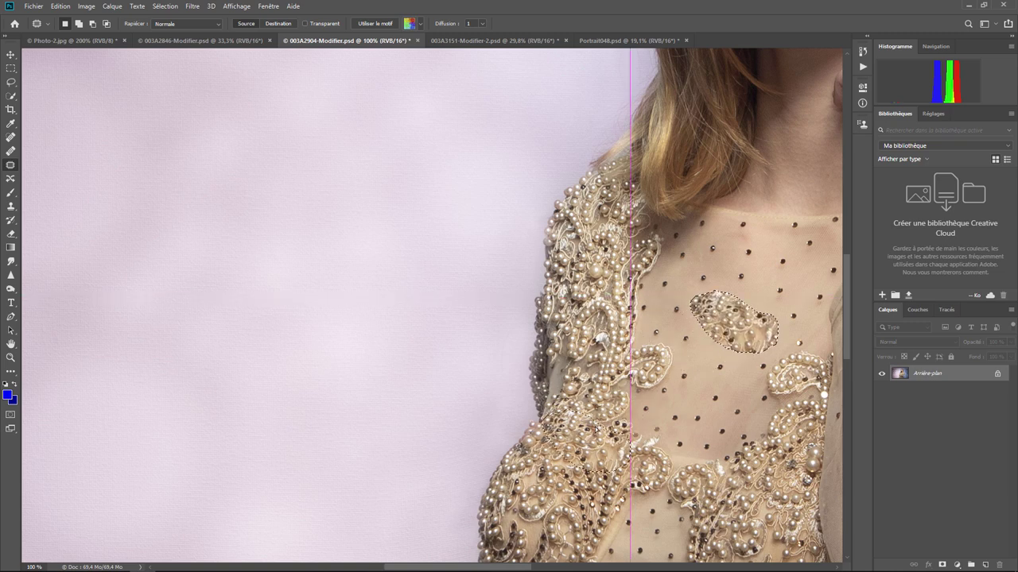
pyautogui.moveTo(587, 448); pyautogui.dragTo(651, 364)
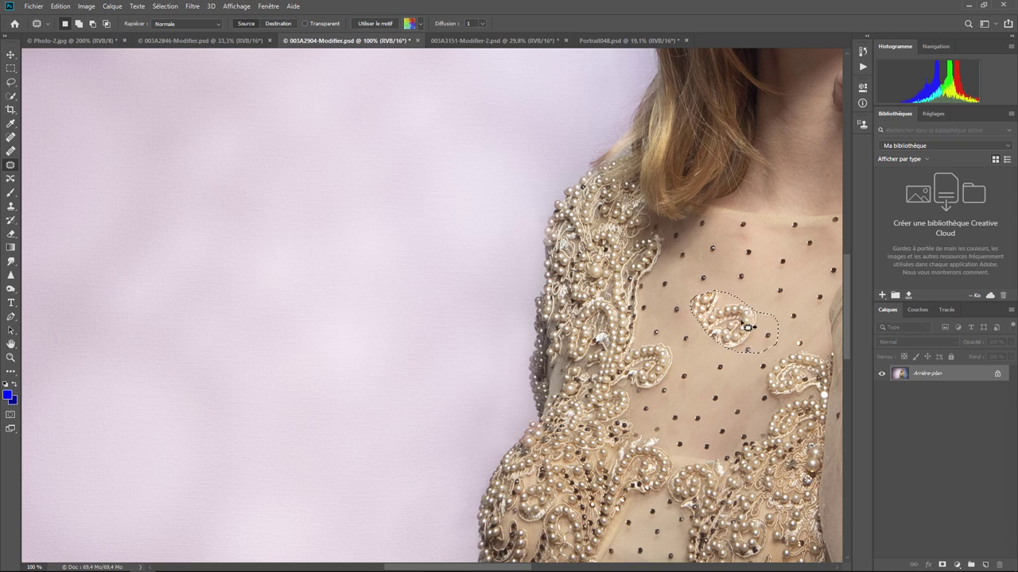
pyautogui.hotkey('ctrl', 'z')
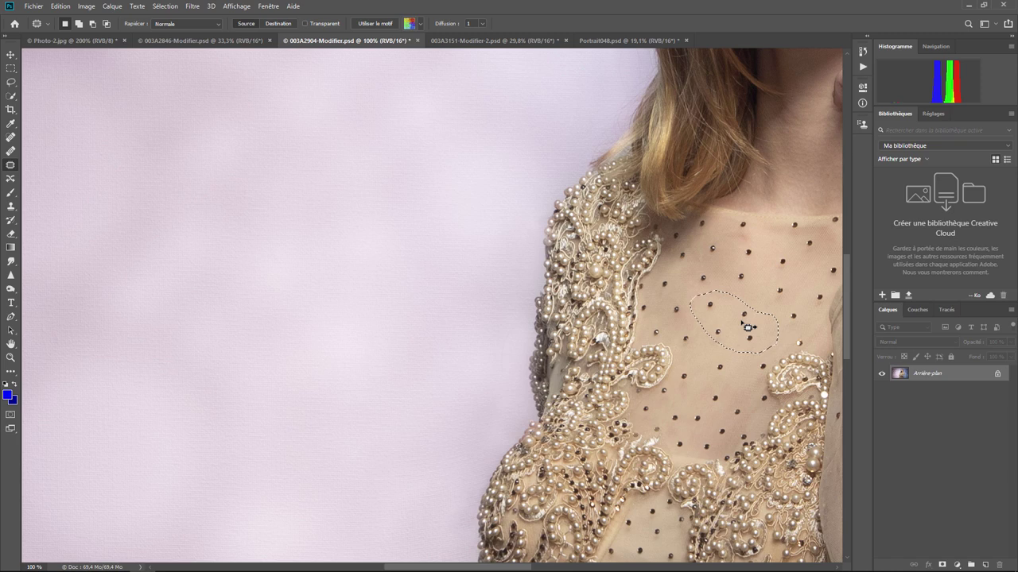
pyautogui.click(305, 24)
pyautogui.moveTo(719, 330); pyautogui.dragTo(651, 372)
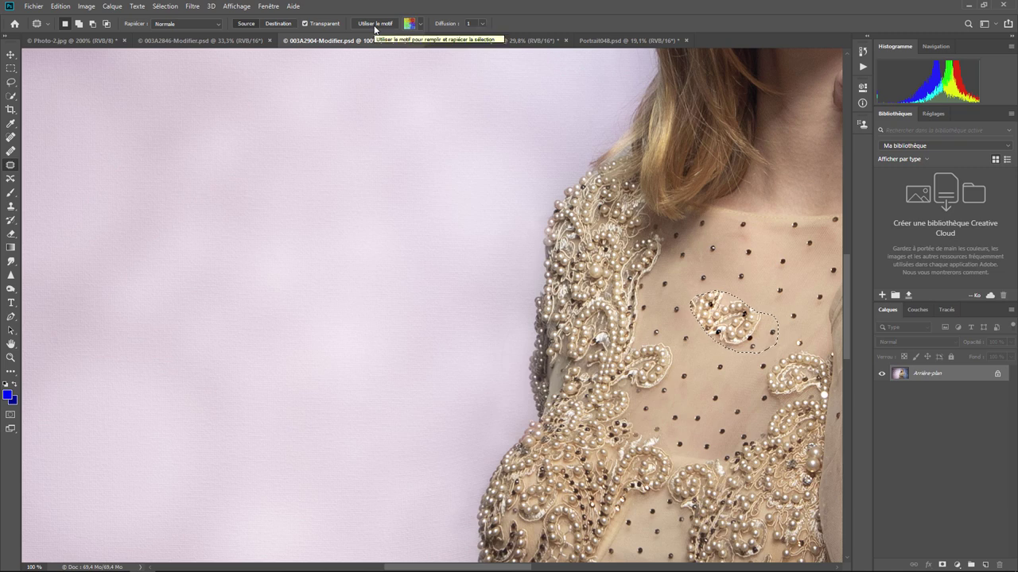
# Fill the outlined dress patch with the dotted pattern using Utiliser le motif.
pyautogui.click(420, 24)
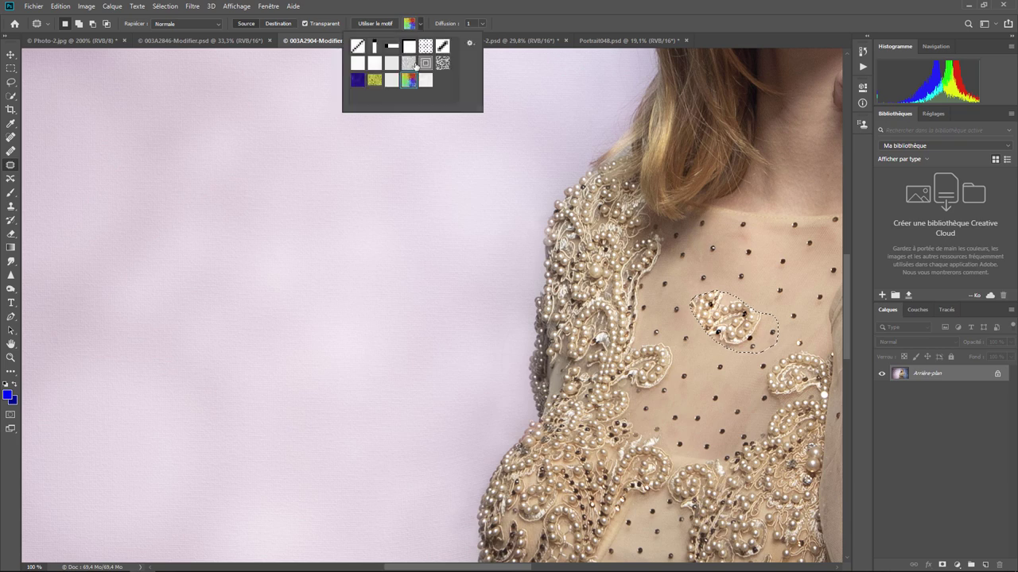
pyautogui.click(414, 65)
pyautogui.click(412, 48)
pyautogui.click(426, 46)
pyautogui.click(381, 24)
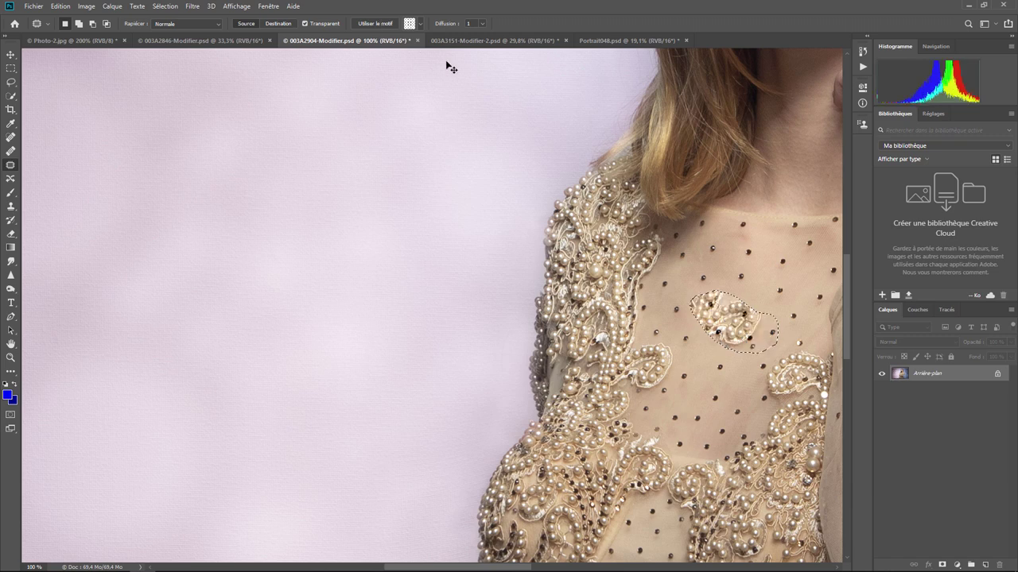
# Check the Diffusion setting, then zoom out to show the whole portrait.
pyautogui.click(483, 23)
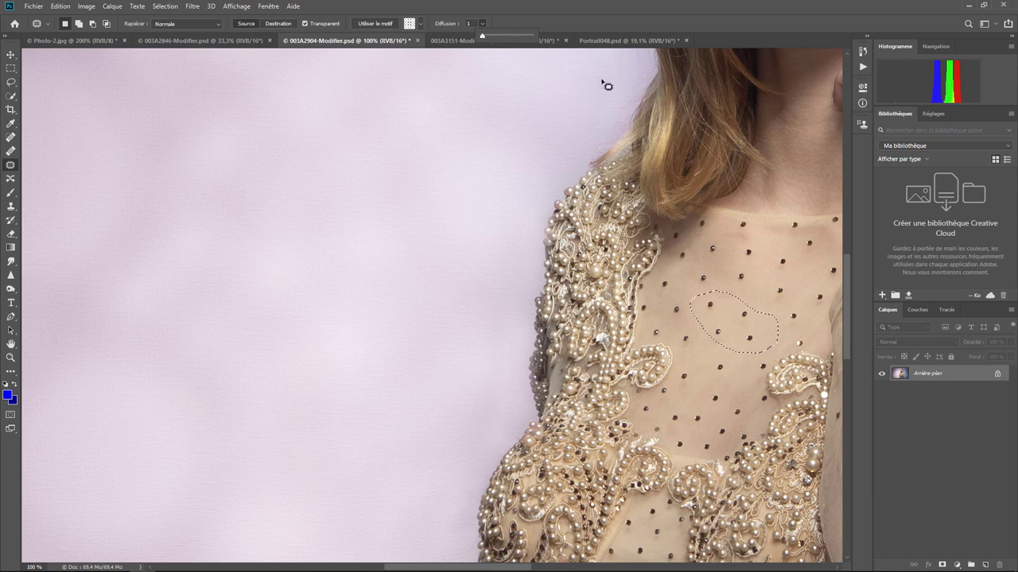
pyautogui.scroll(3, 584, 125)
pyautogui.hotkey('ctrl', '-')
pyautogui.hotkey('ctrl', '-')
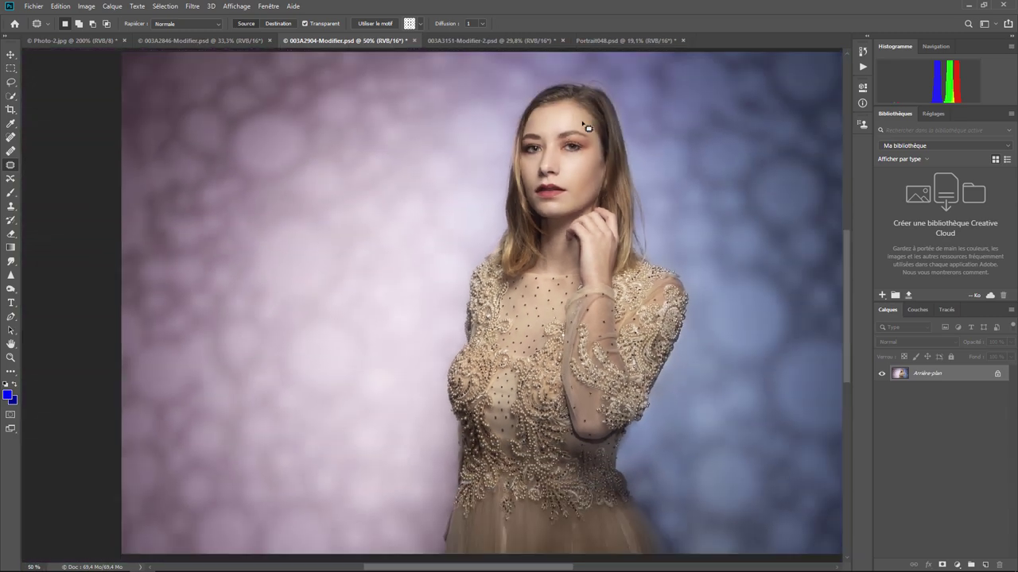
pyautogui.hotkey('ctrl', '-')
# Open Portrait048 and zoom to 100% on the grass beside the hair.
pyautogui.click(607, 41)
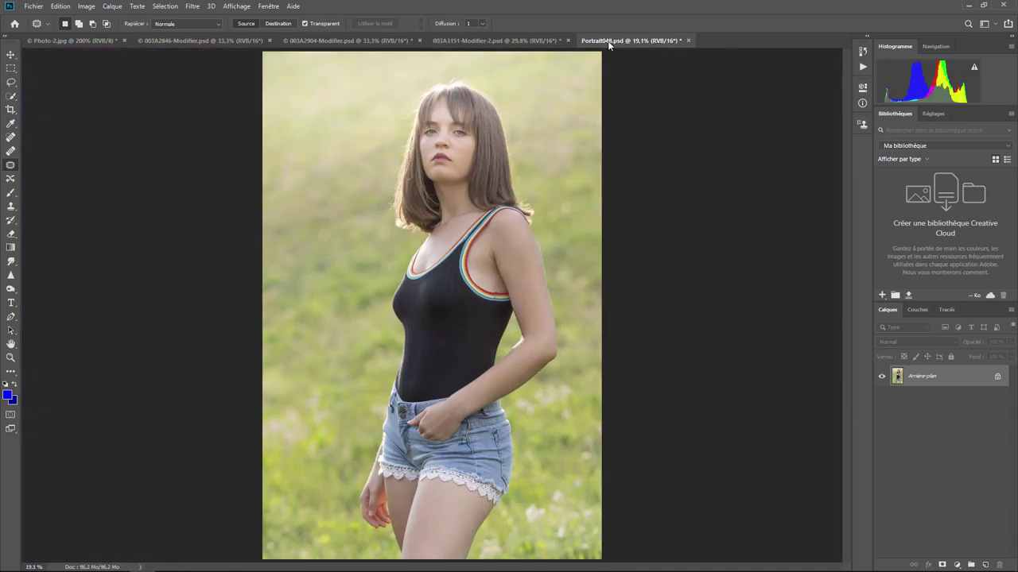
pyautogui.hotkey('ctrl', '+')
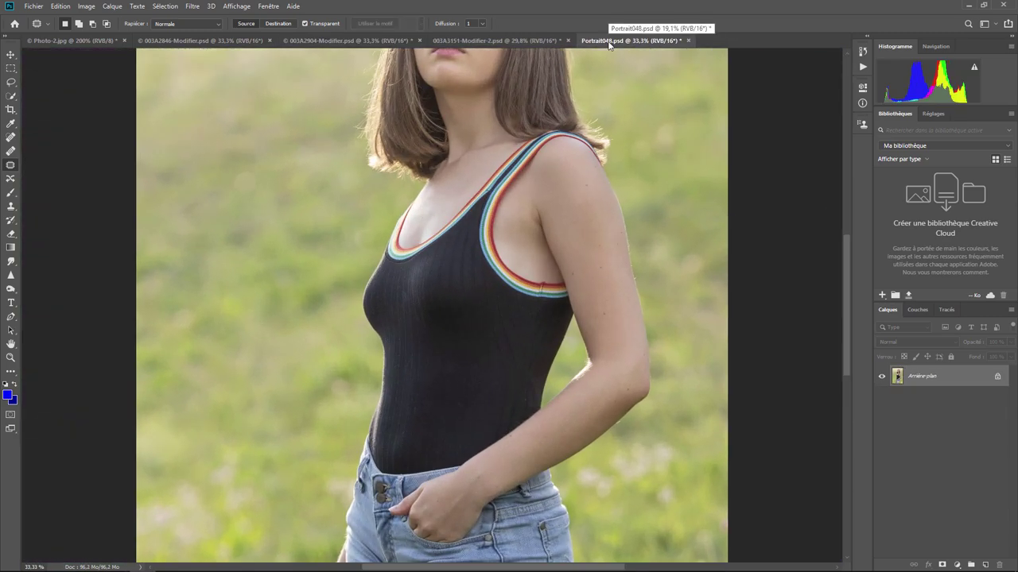
pyautogui.hotkey('ctrl', '+')
pyautogui.moveTo(277, 196); pyautogui.dragTo(499, 264)
pyautogui.hotkey('ctrl', '+')
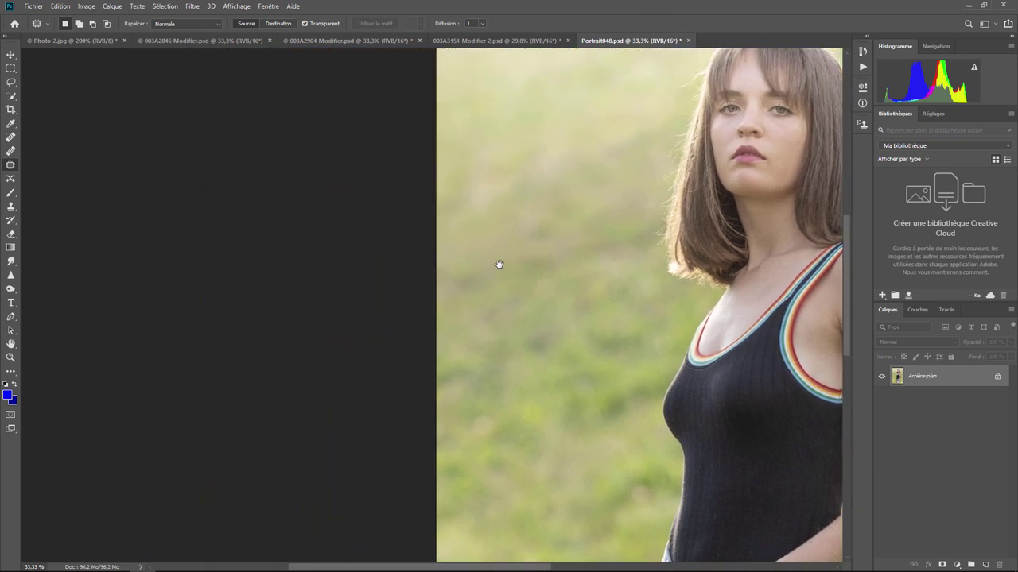
pyautogui.hotkey('ctrl', '+')
pyautogui.hotkey('ctrl', '+')
pyautogui.moveTo(750, 317)
pyautogui.mouseDown()
pyautogui.moveTo(534, 304)
pyautogui.moveTo(395, 316)
pyautogui.moveTo(349, 302)
pyautogui.mouseUp()
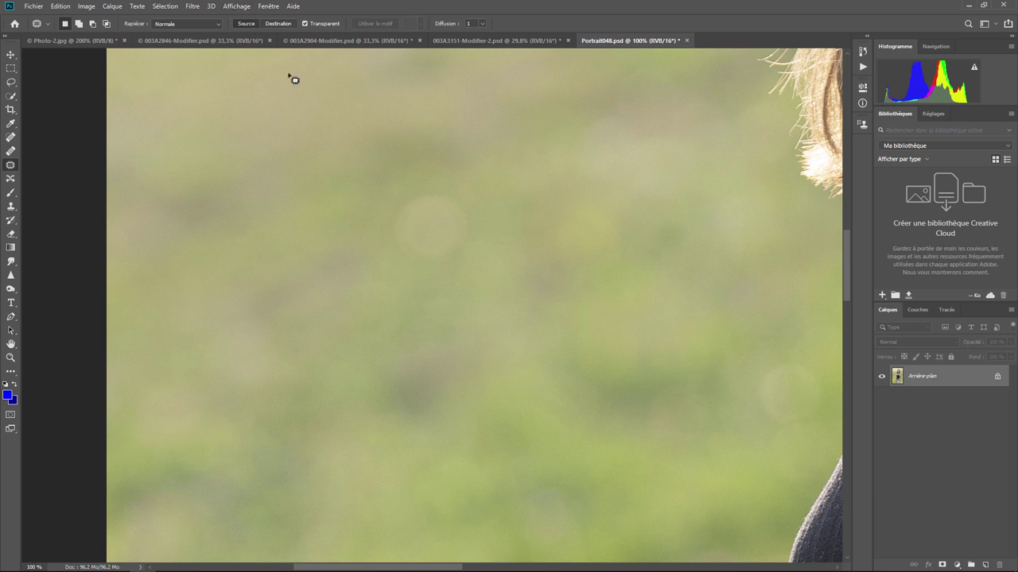
# Patch the pale bokeh spot with grass from below-right, Transparent off, and deselect.
pyautogui.moveTo(475, 167)
pyautogui.mouseDown()
pyautogui.moveTo(361, 306)
pyautogui.moveTo(512, 152)
pyautogui.mouseUp()
pyautogui.moveTo(484, 249)
pyautogui.mouseDown()
pyautogui.moveTo(597, 379)
pyautogui.moveTo(688, 419)
pyautogui.moveTo(689, 409)
pyautogui.mouseUp()
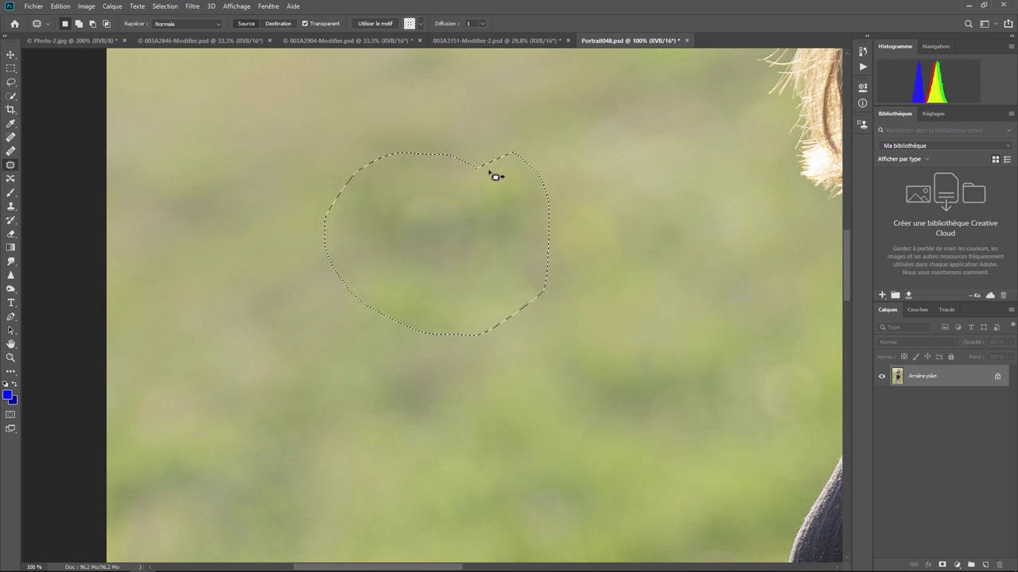
pyautogui.click(319, 23)
pyautogui.moveTo(454, 229)
pyautogui.mouseDown()
pyautogui.moveTo(670, 311)
pyautogui.moveTo(698, 279)
pyautogui.mouseUp()
pyautogui.hotkey('ctrl', 'd')
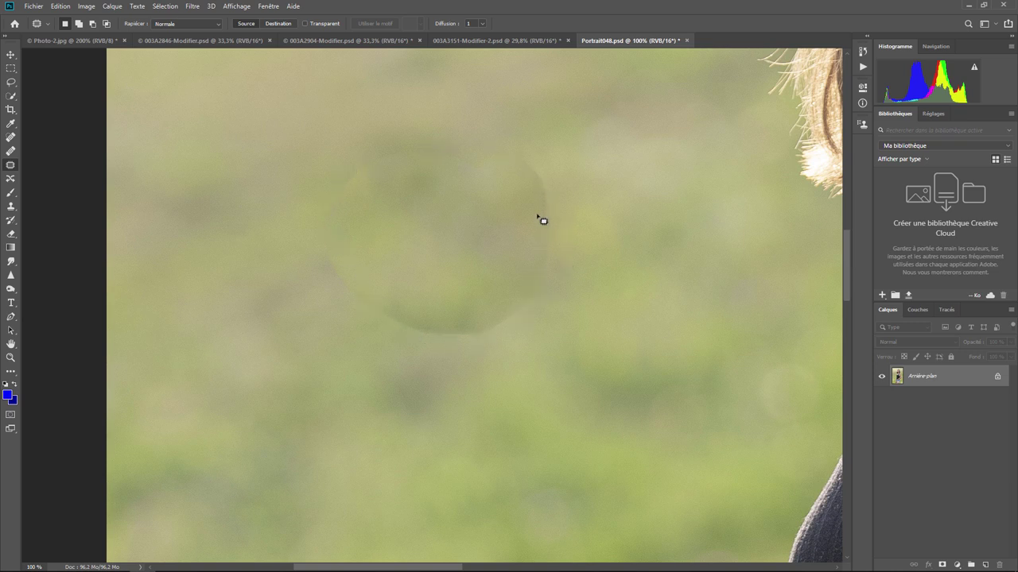
# Re-outline the bokeh spot, adjust Diffusion, and preview patching it with grass to its right.
pyautogui.moveTo(475, 174); pyautogui.dragTo(473, 170)
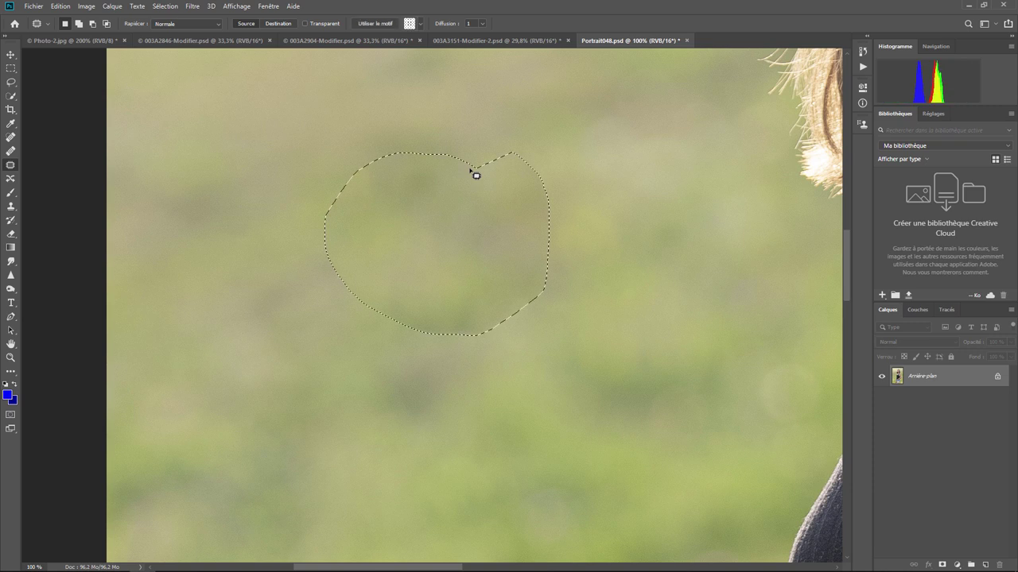
pyautogui.click(483, 23)
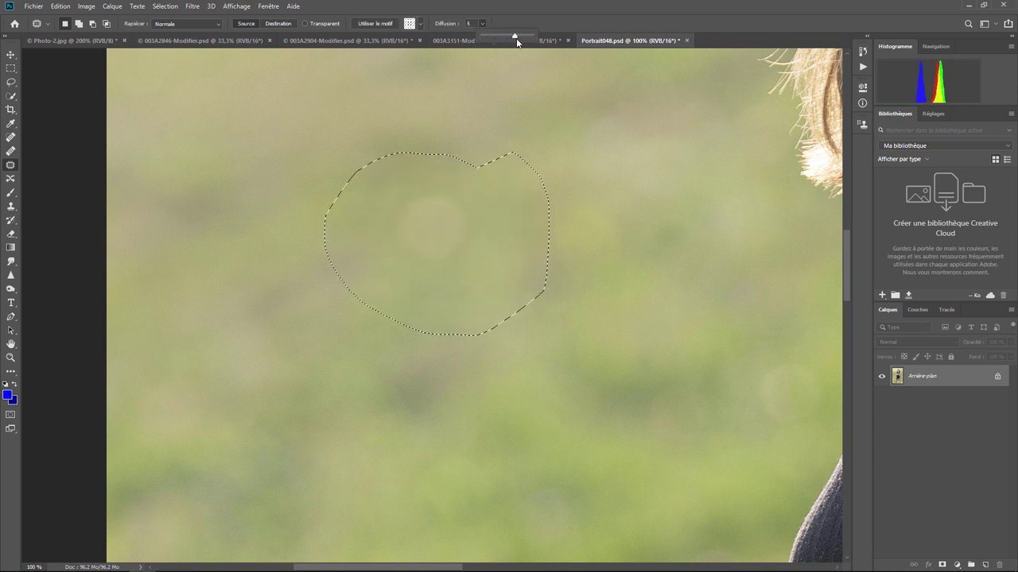
pyautogui.moveTo(517, 42)
pyautogui.mouseDown()
pyautogui.moveTo(528, 41)
pyautogui.moveTo(465, 42)
pyautogui.moveTo(550, 45)
pyautogui.moveTo(481, 40)
pyautogui.moveTo(503, 41)
pyautogui.mouseUp()
pyautogui.moveTo(441, 237)
pyautogui.mouseDown()
pyautogui.moveTo(655, 273)
pyautogui.moveTo(670, 265)
pyautogui.mouseUp()
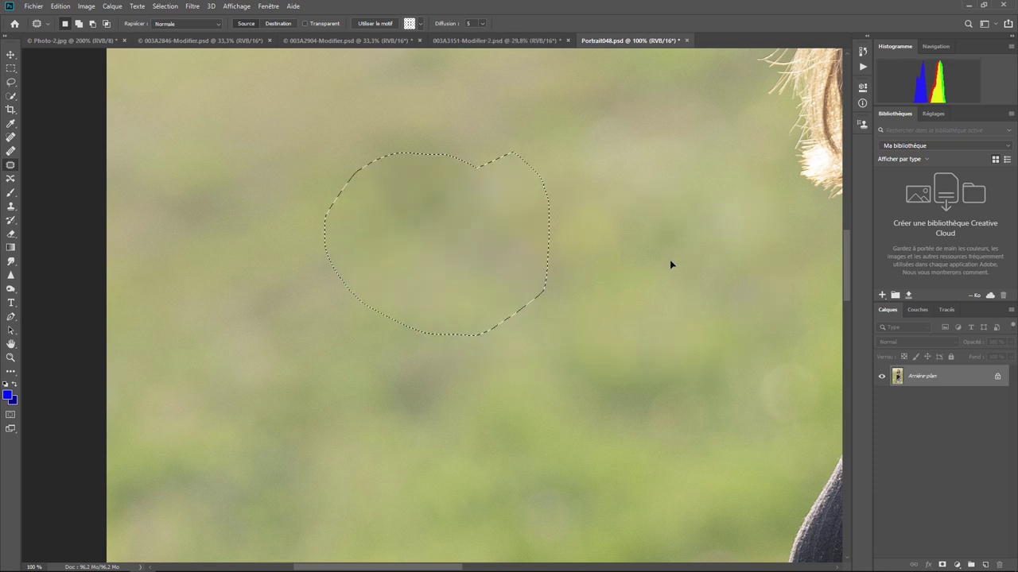
# Commit the bokeh patch, then try Destination mode and toggle Transparent on and off.
pyautogui.hotkey('ctrl', 'd')
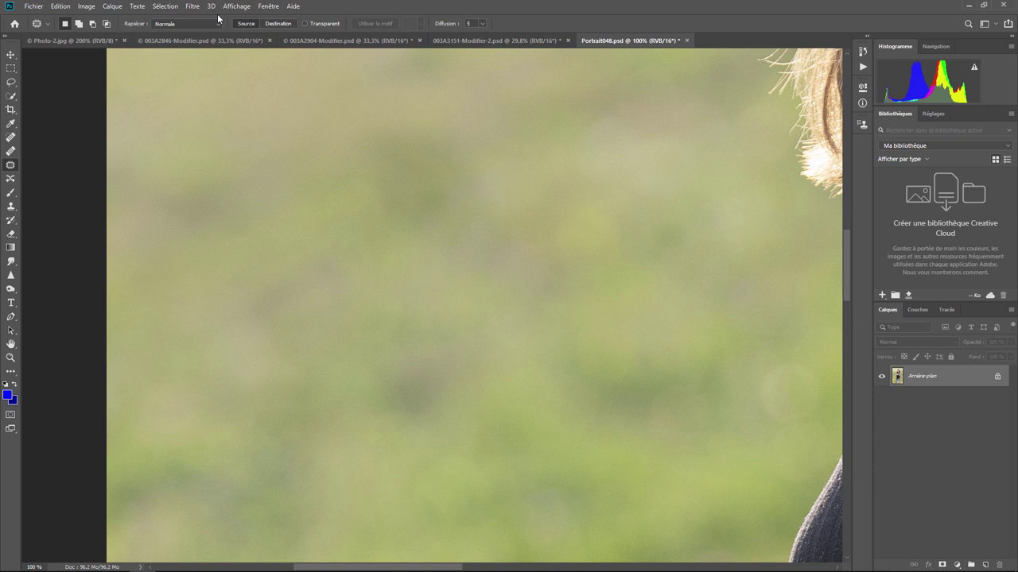
pyautogui.click(269, 26)
pyautogui.click(324, 24)
pyautogui.click(324, 24)
pyautogui.click(324, 23)
pyautogui.click(324, 24)
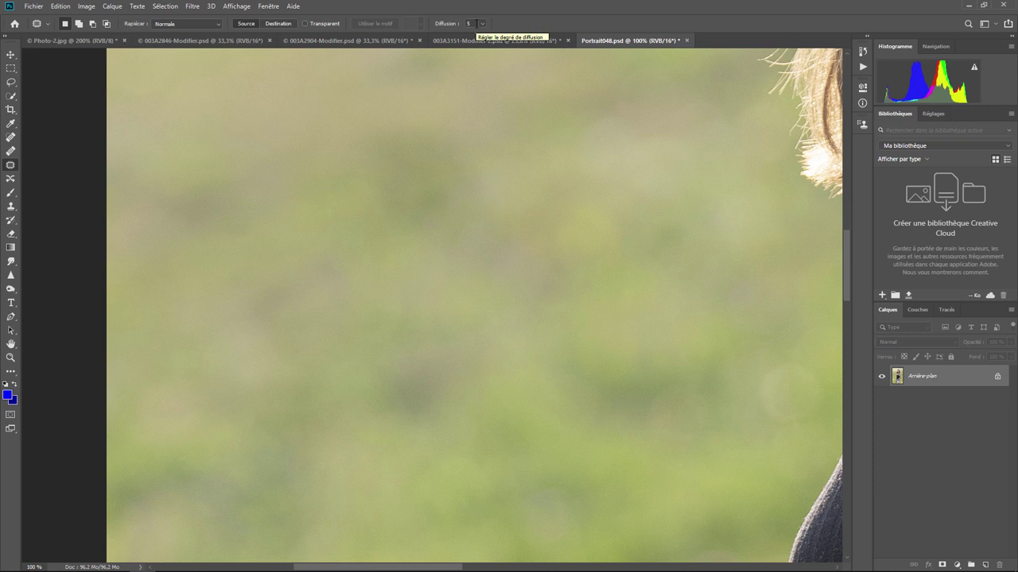
# Set the patch mode to Contenu pris en compte and bring up the 003A3151-Modifier-2 stadium photo.
pyautogui.click(213, 26)
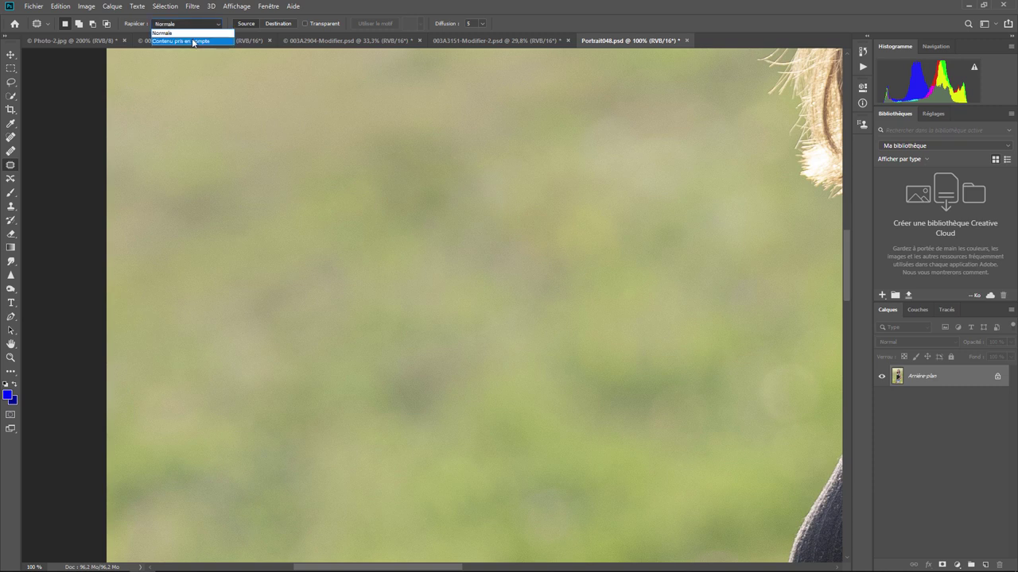
pyautogui.click(194, 41)
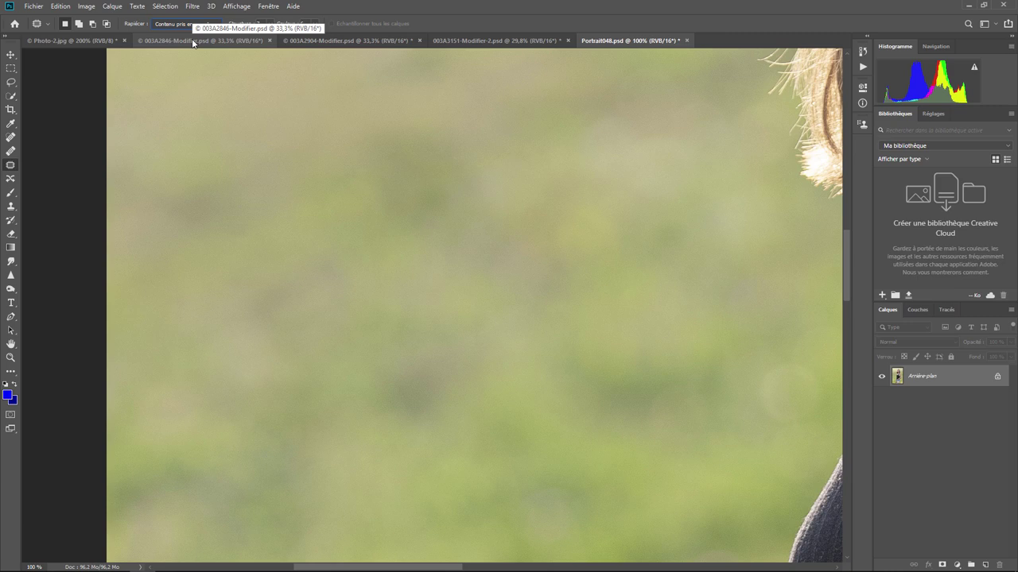
pyautogui.click(359, 41)
pyautogui.click(497, 41)
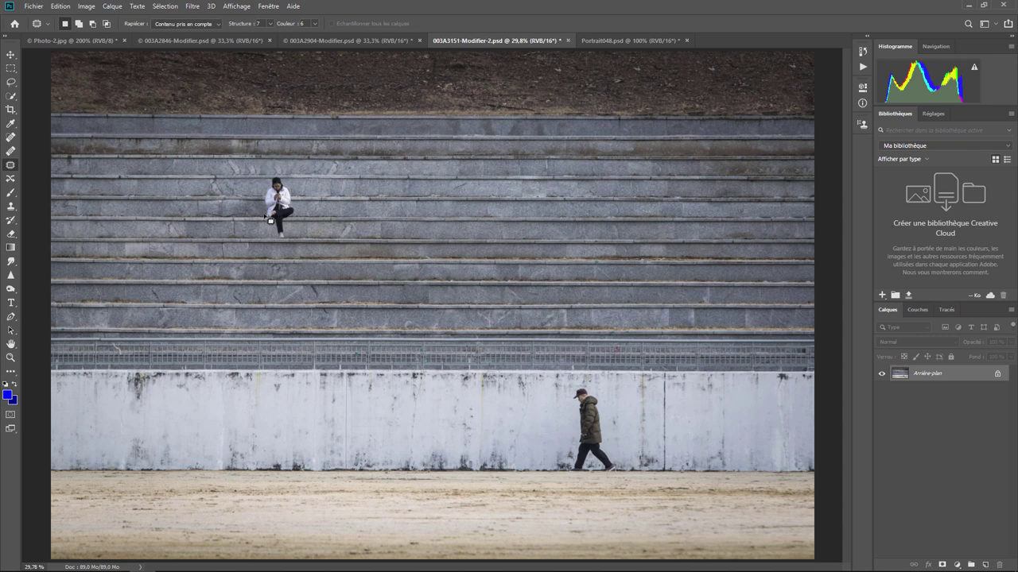
# Set content-aware Structure to 1 and Couleur to 0.
pyautogui.click(270, 26)
pyautogui.moveTo(272, 36); pyautogui.dragTo(226, 36)
pyautogui.click(317, 23)
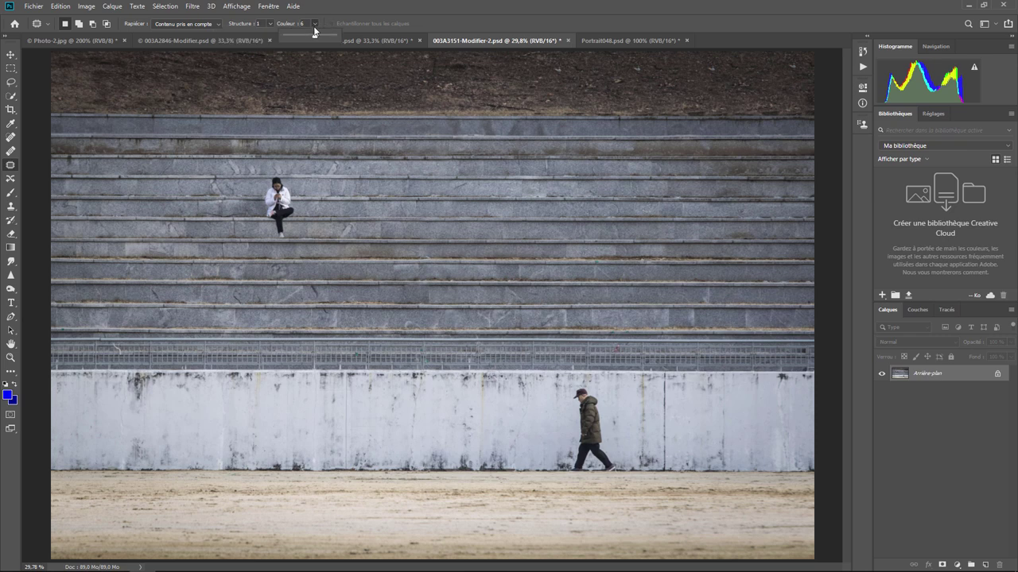
pyautogui.moveTo(316, 36); pyautogui.dragTo(277, 37)
# Lasso the walking man and drag the patch left onto bare white wall.
pyautogui.moveTo(553, 407)
pyautogui.mouseDown()
pyautogui.moveTo(590, 382)
pyautogui.moveTo(569, 490)
pyautogui.mouseUp()
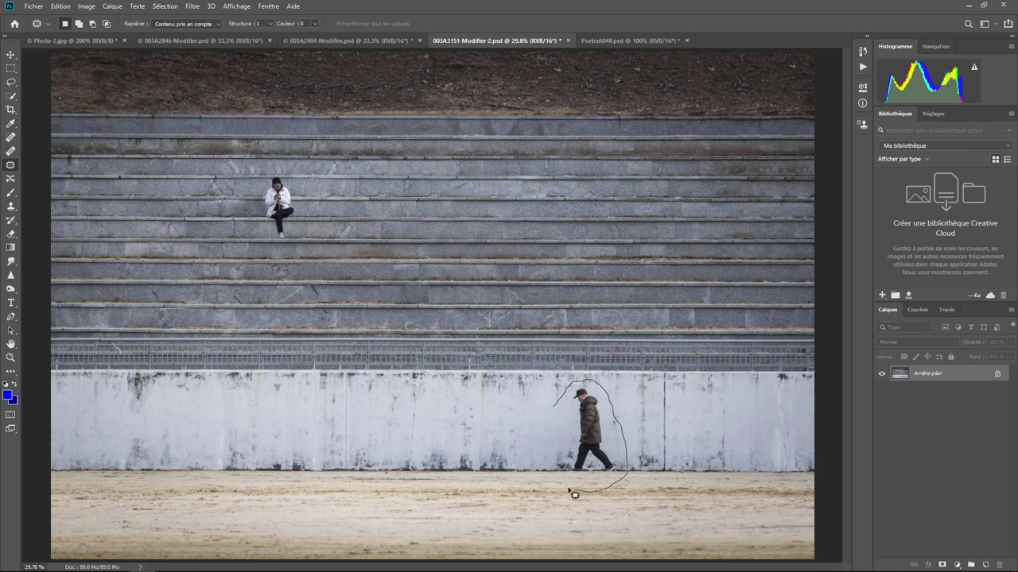
pyautogui.moveTo(569, 490); pyautogui.dragTo(561, 424)
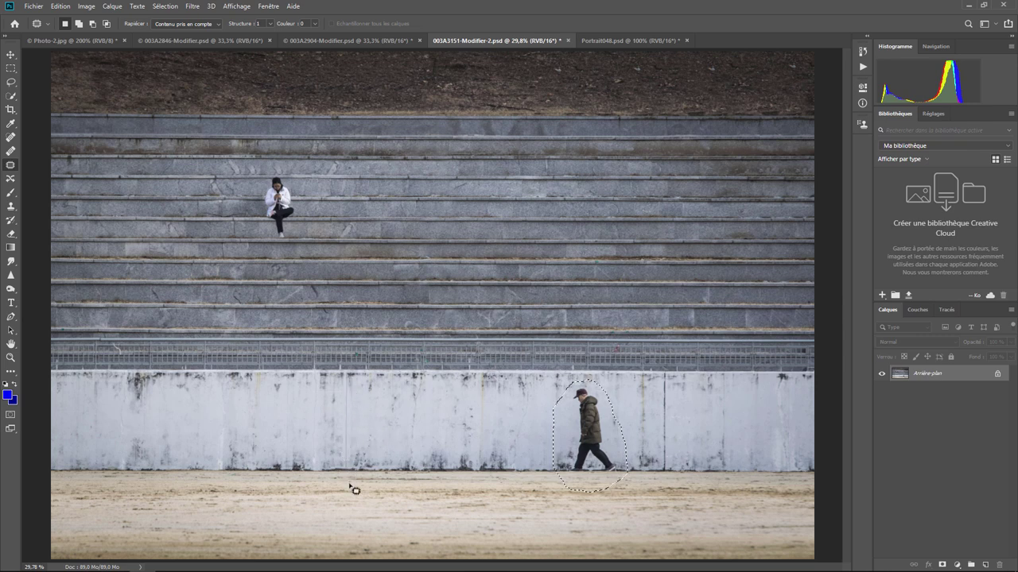
pyautogui.moveTo(593, 430)
pyautogui.mouseDown()
pyautogui.moveTo(350, 433)
pyautogui.moveTo(363, 432)
pyautogui.mouseUp()
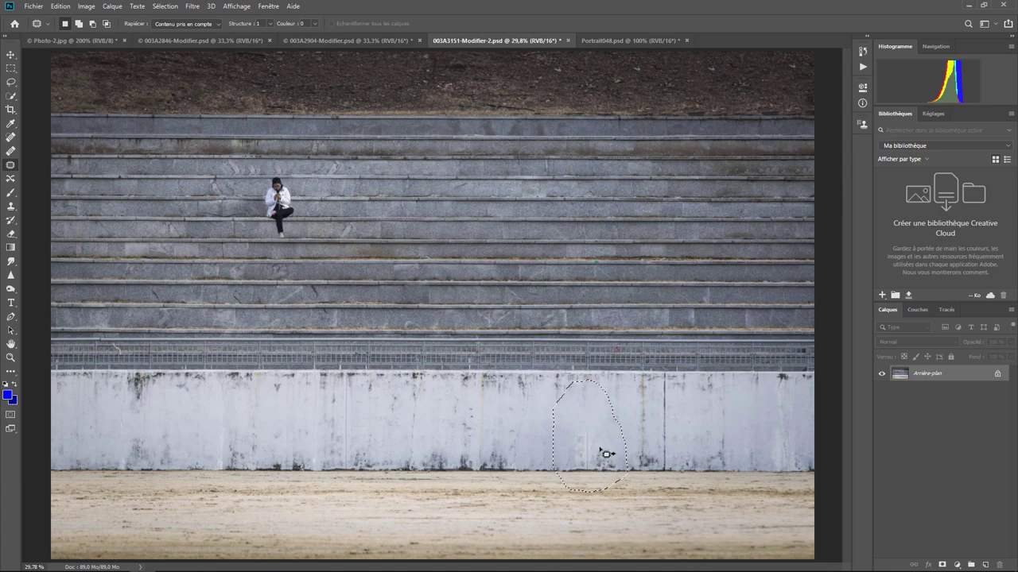
# Zoom in on the patched wall, raise Structure to 5, and set colour adaptation to 3.
pyautogui.hotkey('ctrl', '+')
pyautogui.hotkey('ctrl', '+')
pyautogui.hotkey('ctrl', '+')
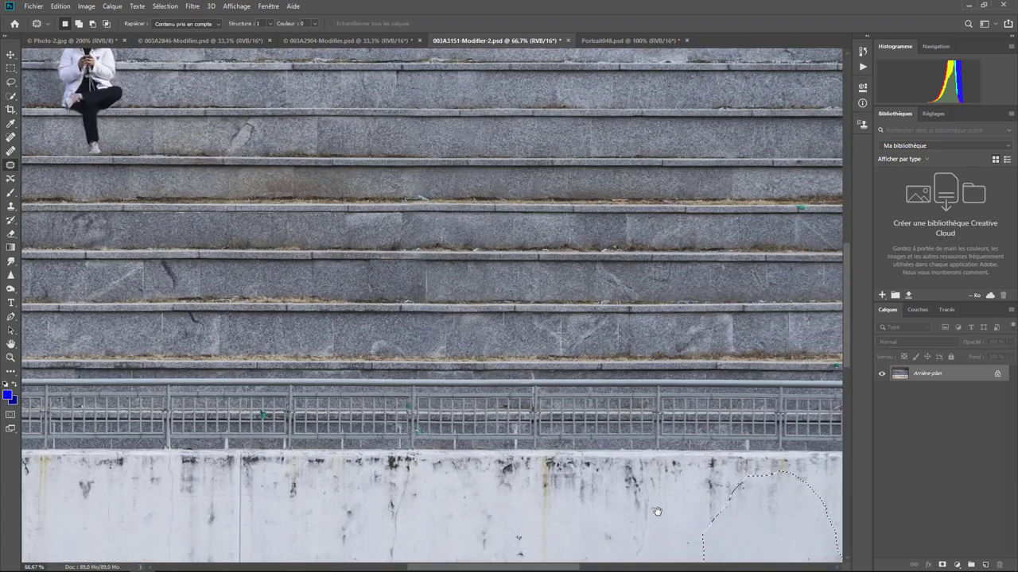
pyautogui.moveTo(606, 453); pyautogui.dragTo(334, 254)
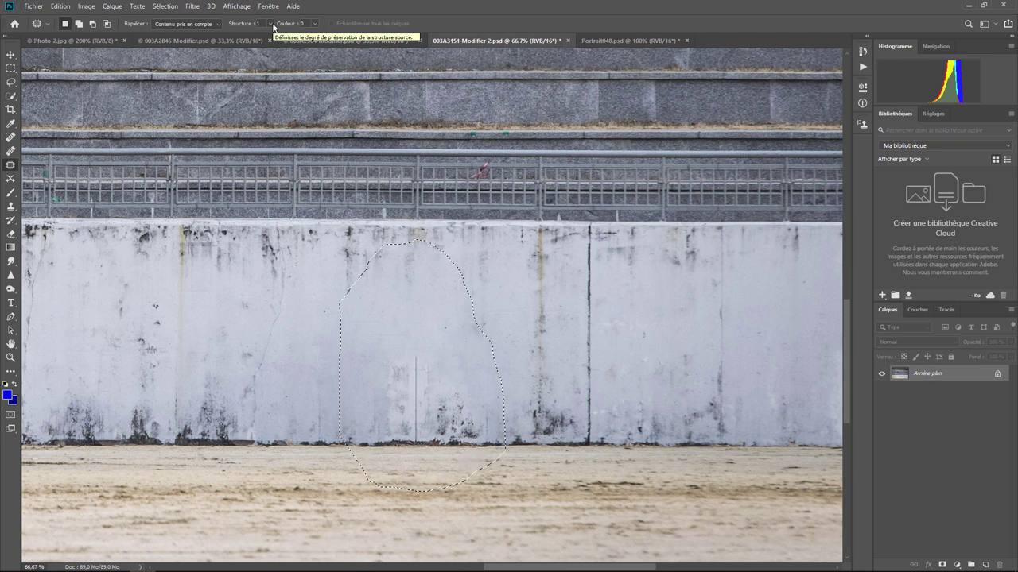
pyautogui.click(272, 24)
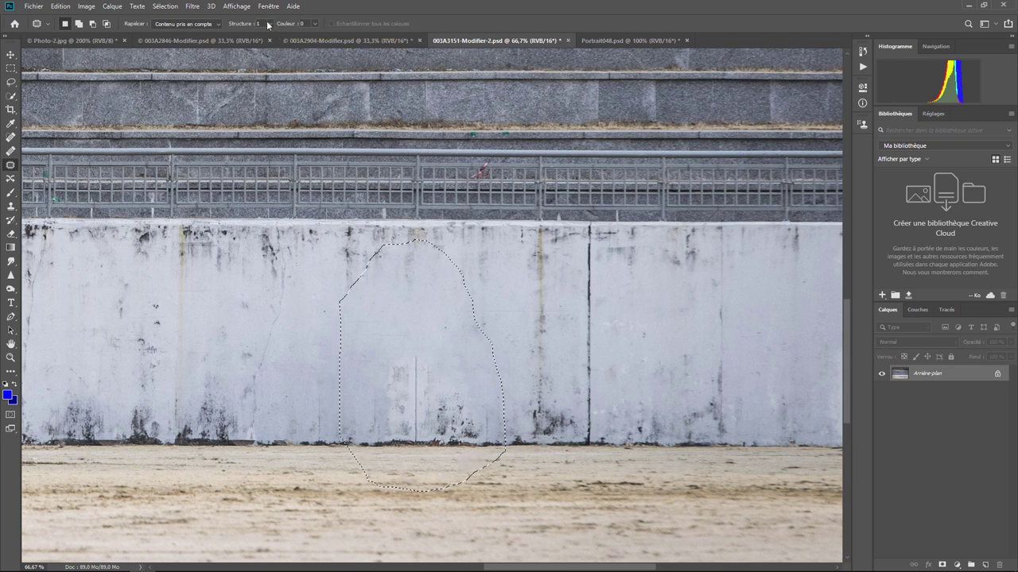
pyautogui.moveTo(273, 37); pyautogui.dragTo(290, 41)
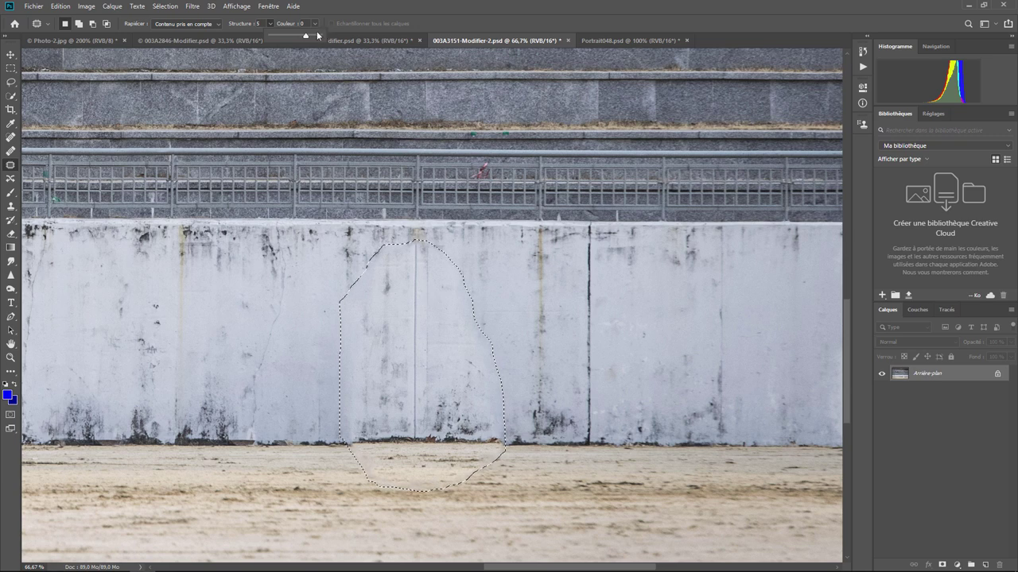
pyautogui.click(315, 23)
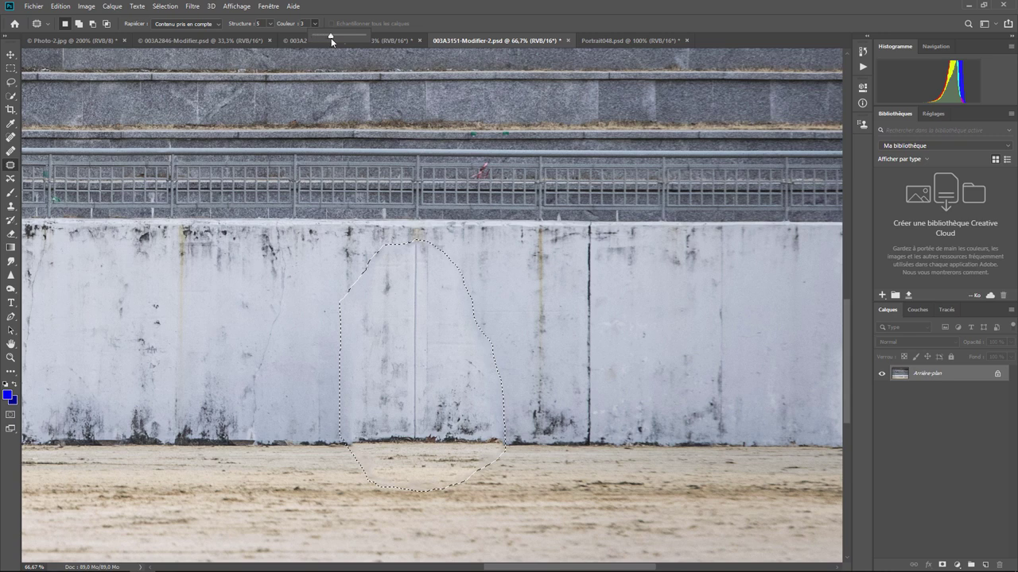
# Set the content-aware wall patch to Structure 3 and colour adaptation 4.
pyautogui.moveTo(332, 37); pyautogui.dragTo(349, 38)
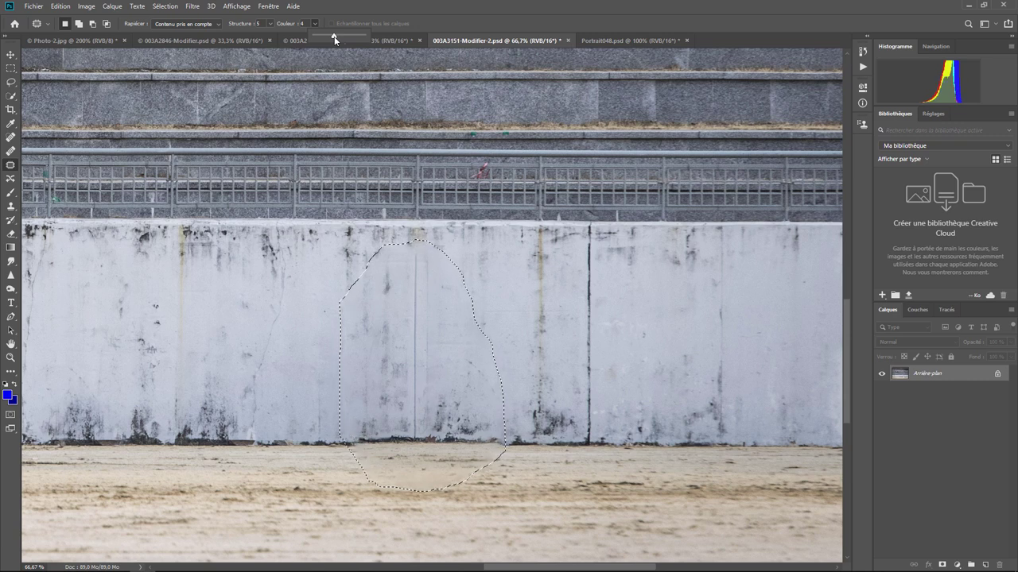
pyautogui.click(270, 23)
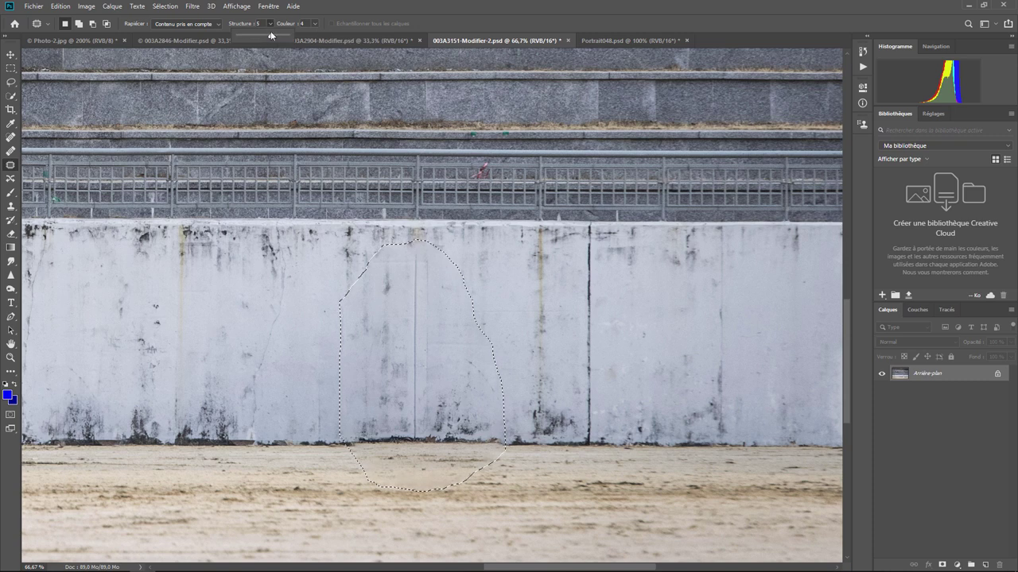
pyautogui.moveTo(272, 37); pyautogui.dragTo(259, 38)
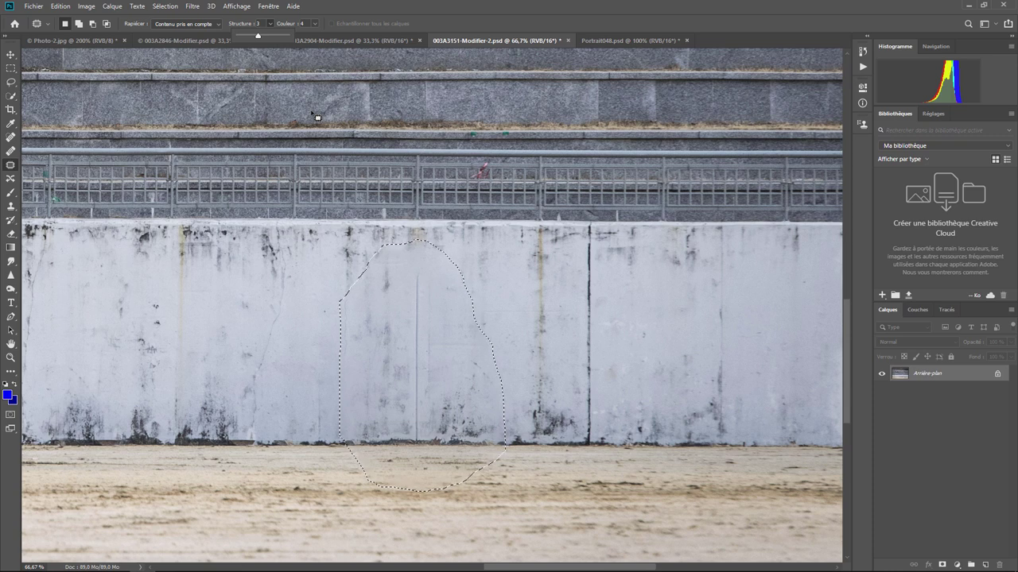
# Choose Normale in the Rapiécer patch mode list.
pyautogui.click(177, 25)
pyautogui.click(168, 35)
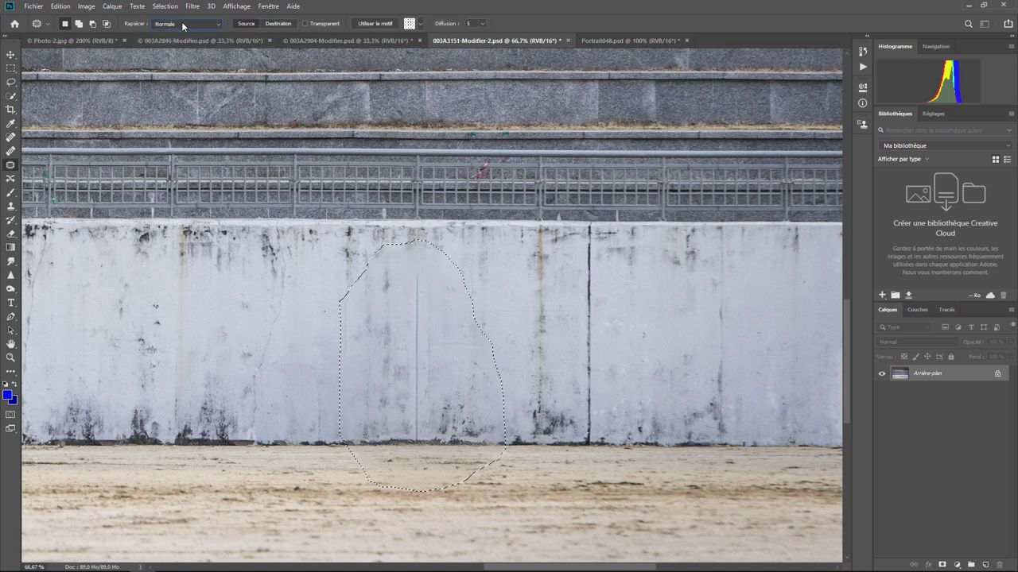
pyautogui.click(178, 38)
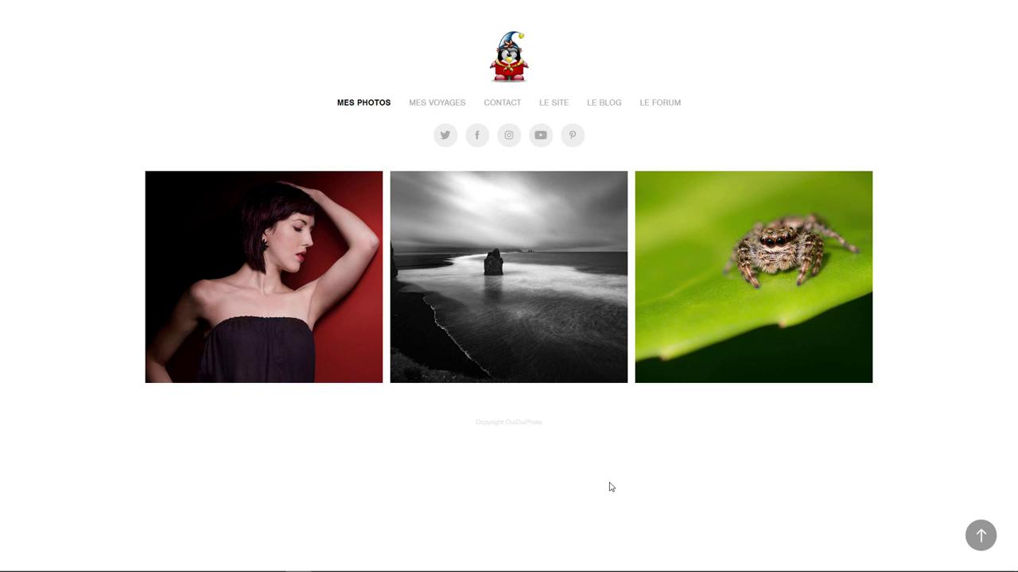
# In the MES VOYAGES Malte album, enlarge the blue fishing boat photo and bring up its context menu.
pyautogui.click(444, 104)
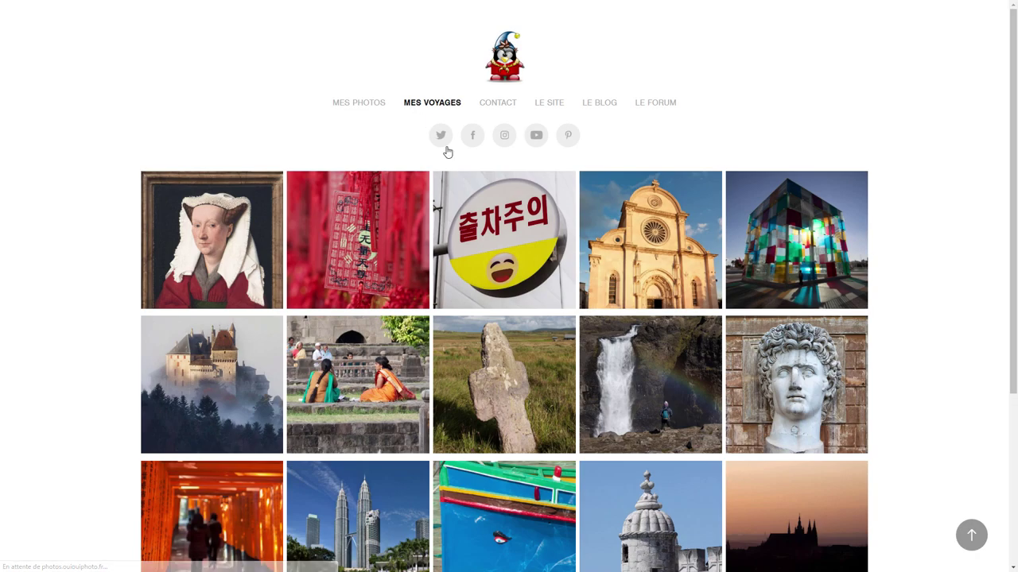
pyautogui.scroll(-3, 533, 251)
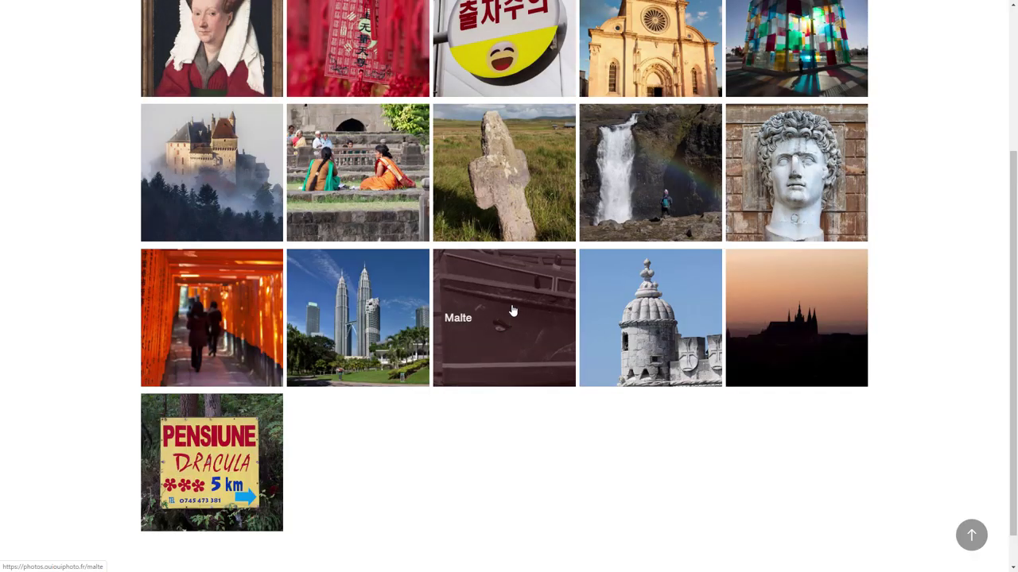
pyautogui.click(514, 359)
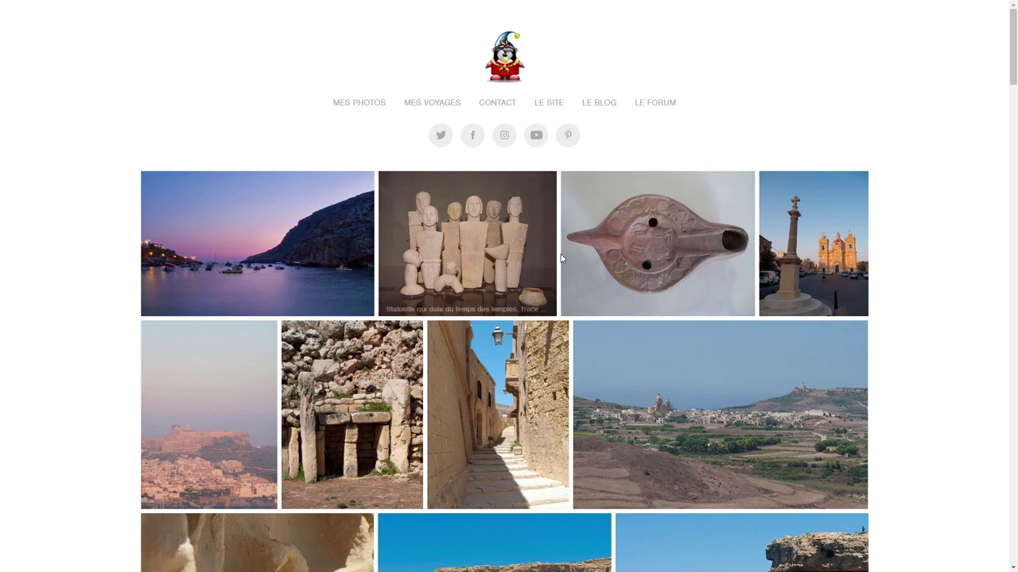
pyautogui.scroll(-2, 560, 254)
pyautogui.scroll(-3, 560, 254)
pyautogui.moveTo(552, 293)
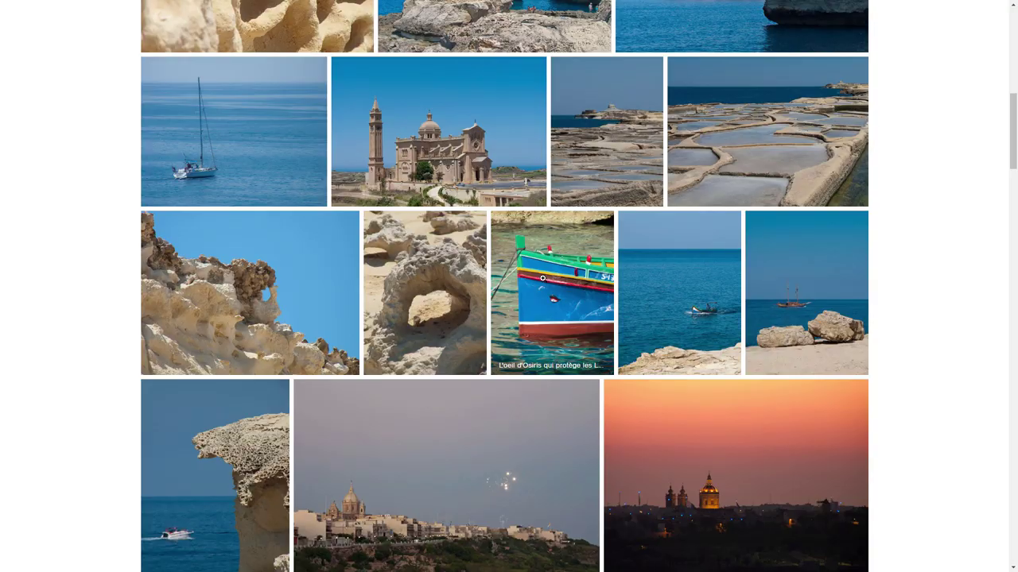
pyautogui.click(553, 302)
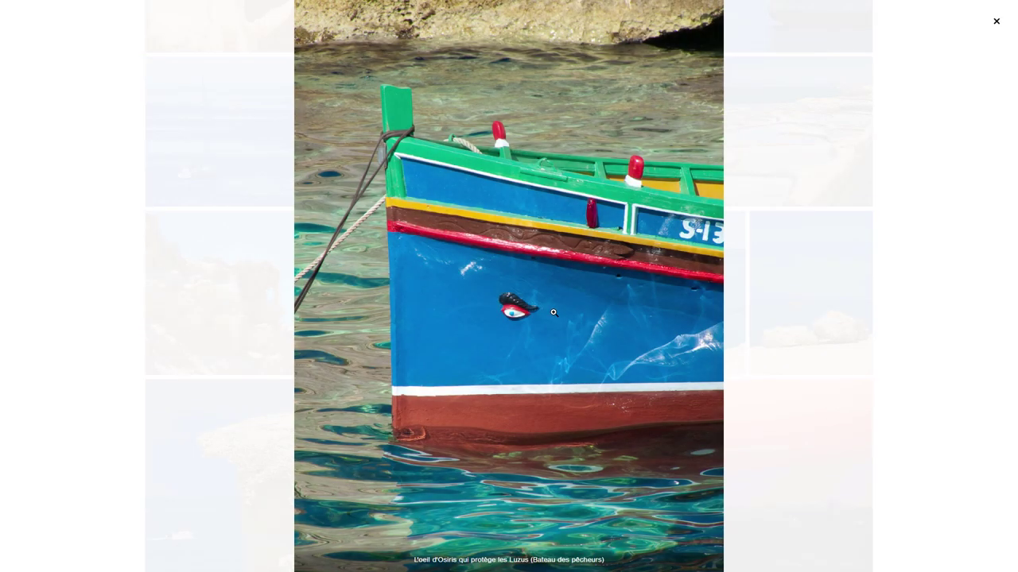
pyautogui.rightClick(508, 263)
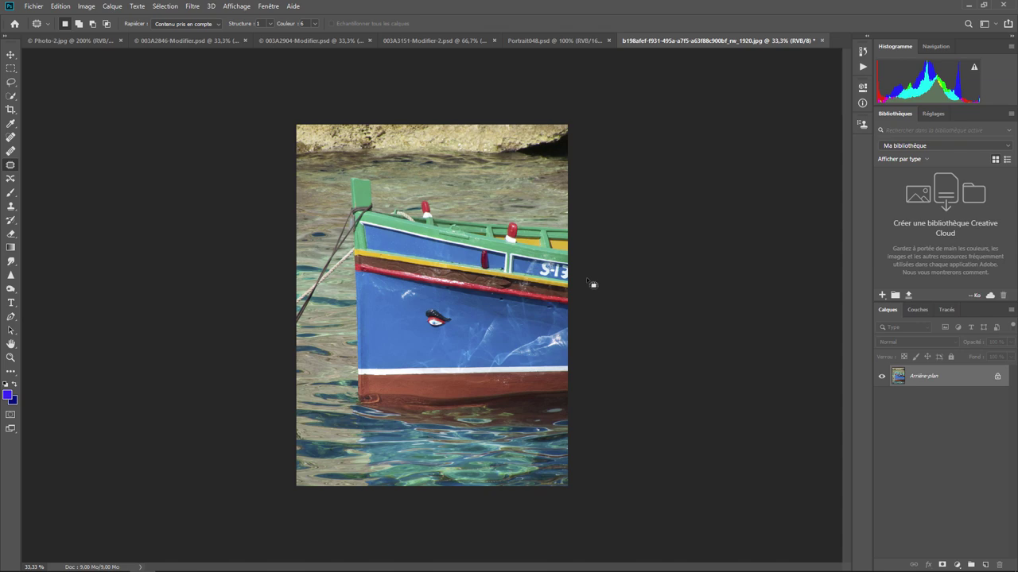
# Zoom the boat photo to 100% and set the Rapiécer mode to Normale.
pyautogui.hotkey('ctrl', '+')
pyautogui.hotkey('ctrl', '+')
pyautogui.hotkey('ctrl', '+')
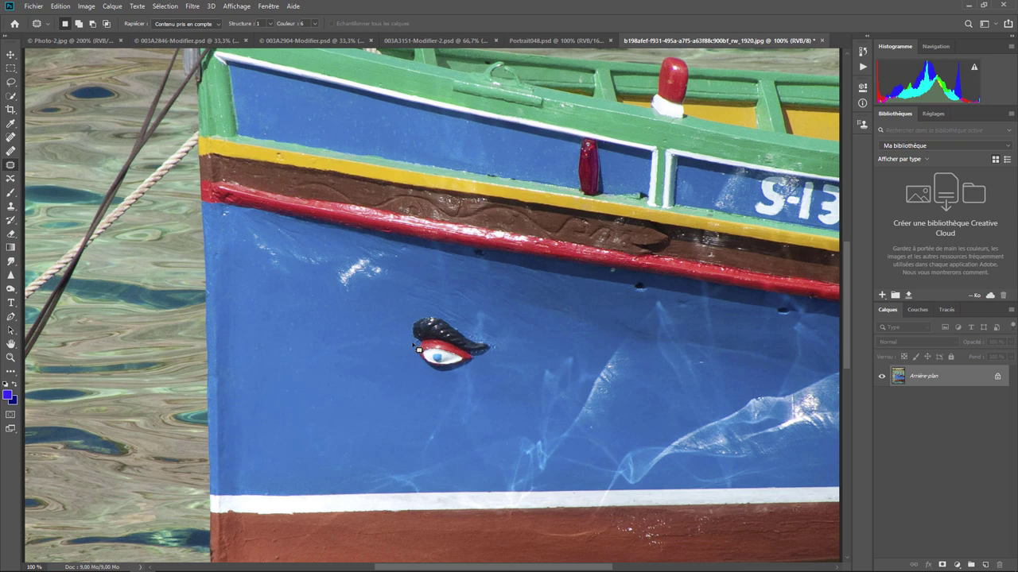
pyautogui.click(191, 29)
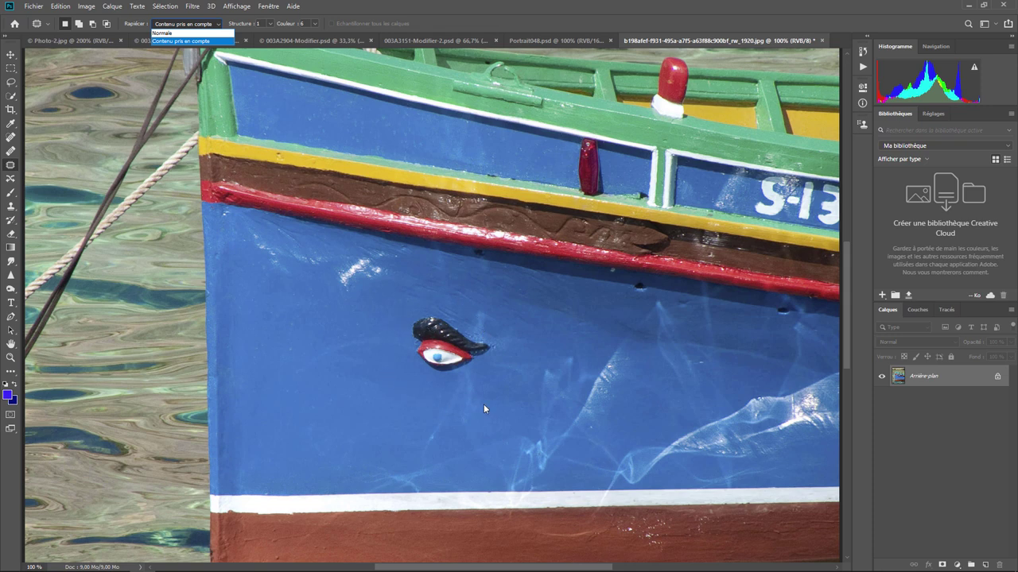
pyautogui.click(196, 26)
pyautogui.click(195, 33)
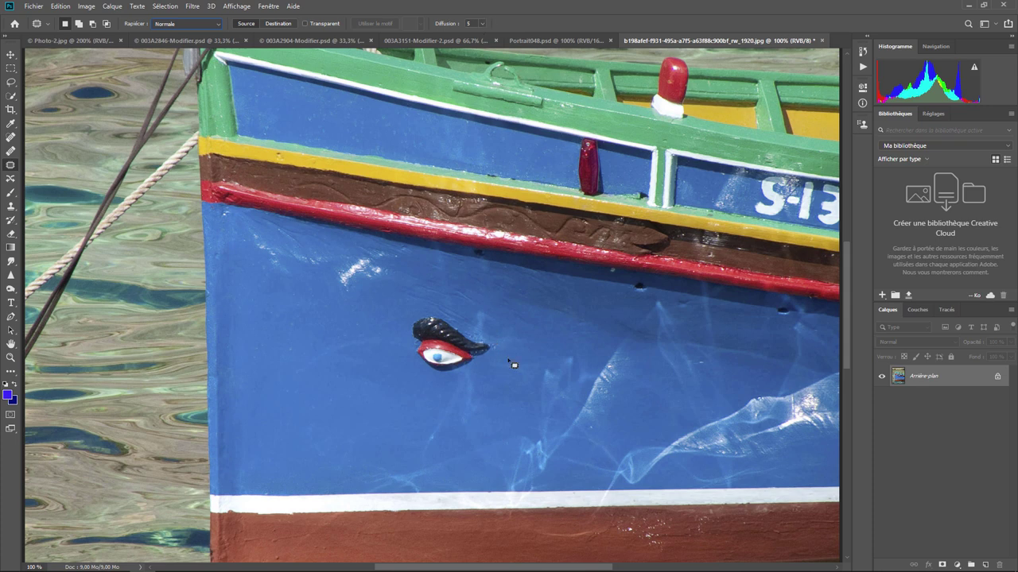
# Patch the painted eye with plain blue hull paint and deselect.
pyautogui.moveTo(490, 377)
pyautogui.mouseDown()
pyautogui.moveTo(423, 295)
pyautogui.moveTo(478, 378)
pyautogui.mouseUp()
pyautogui.moveTo(450, 346); pyautogui.dragTo(327, 422)
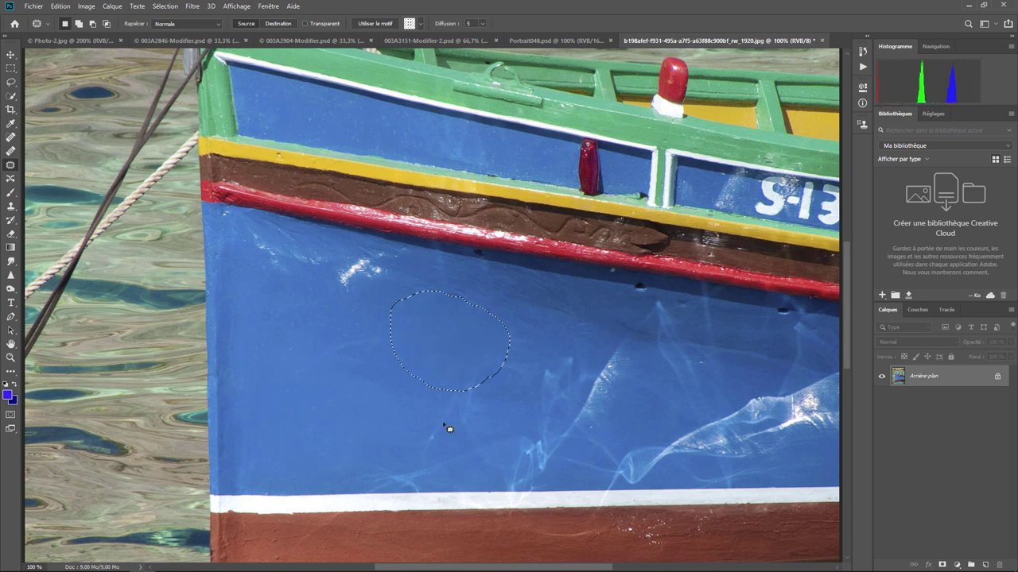
pyautogui.hotkey('ctrl', 'd')
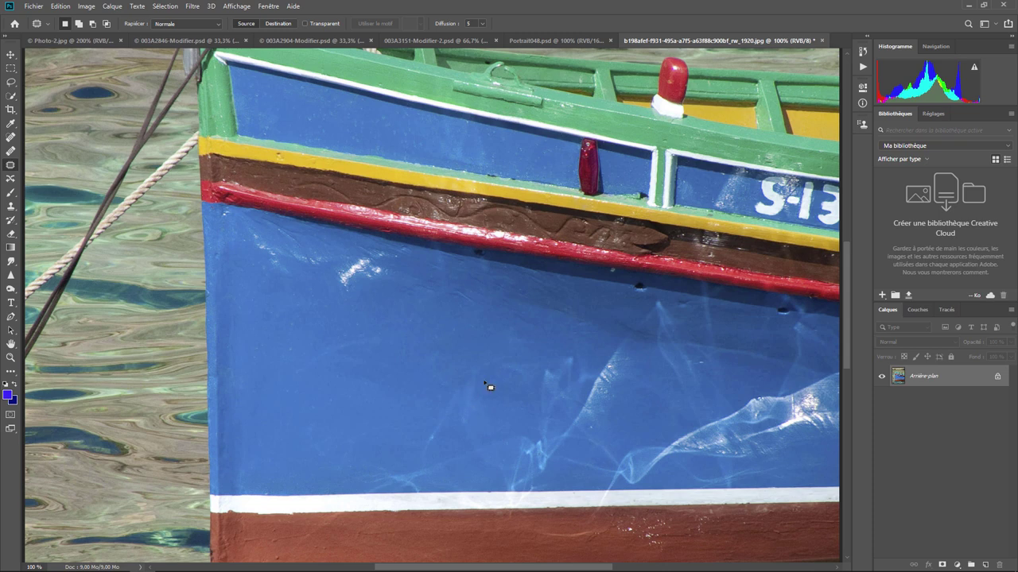
# Outline two small hull blemishes, then zoom out and back in on the hull.
pyautogui.moveTo(459, 377); pyautogui.dragTo(475, 385)
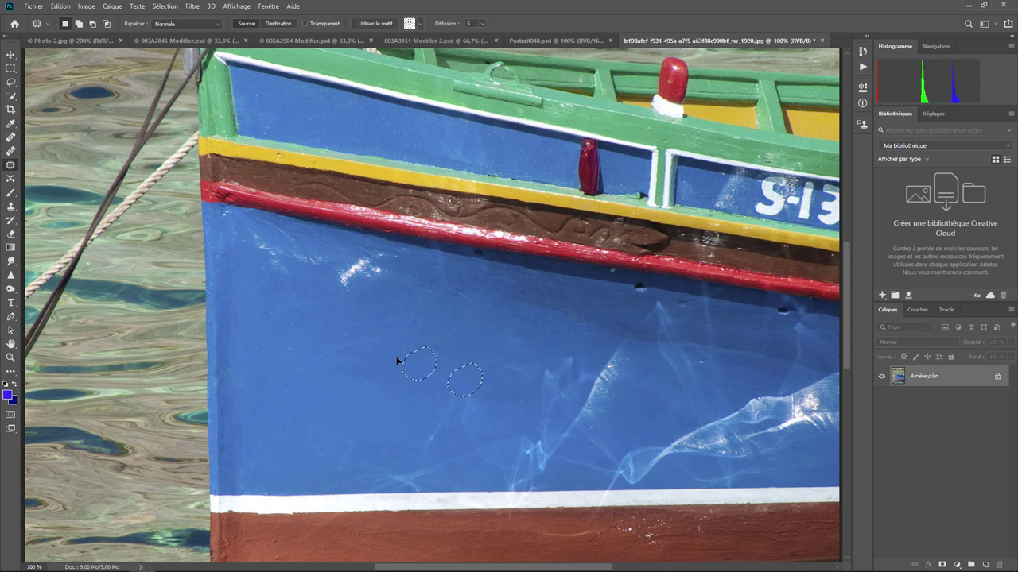
pyautogui.moveTo(326, 332); pyautogui.dragTo(386, 410)
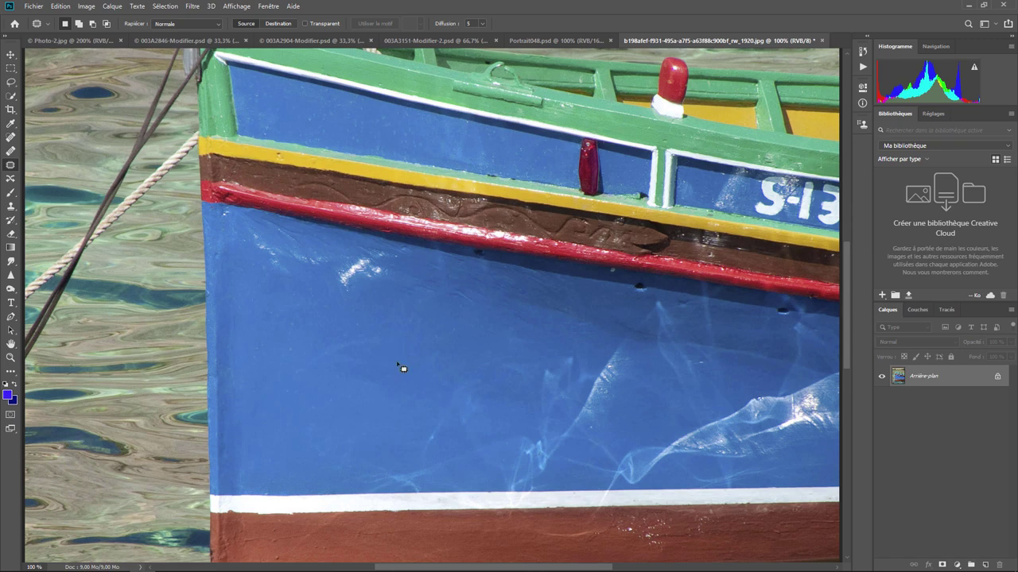
pyautogui.hotkey('ctrl', '-')
pyautogui.hotkey('ctrl', '-')
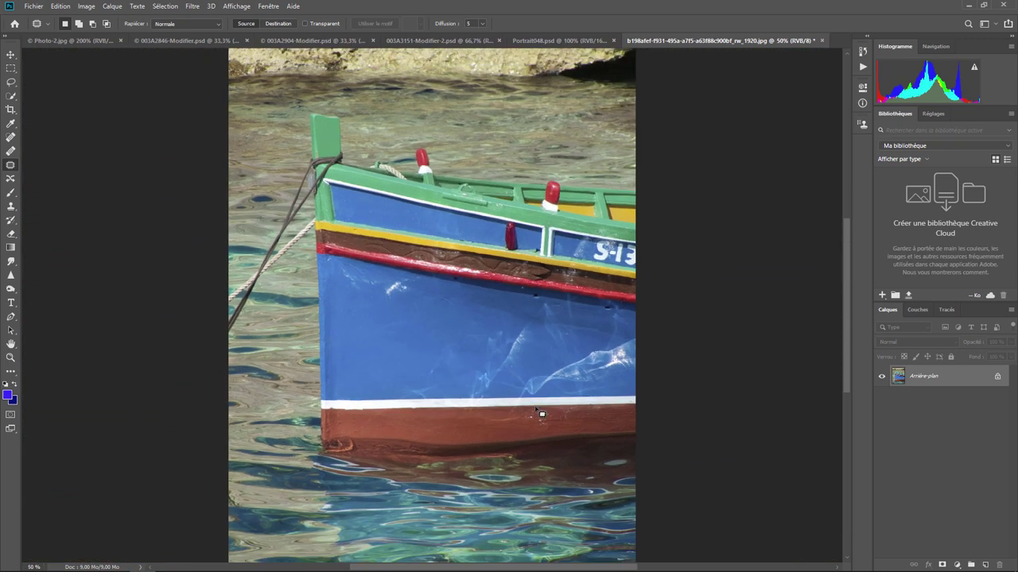
pyautogui.hotkey('ctrl', '-')
pyautogui.hotkey('ctrl', '+')
pyautogui.hotkey('ctrl', '+')
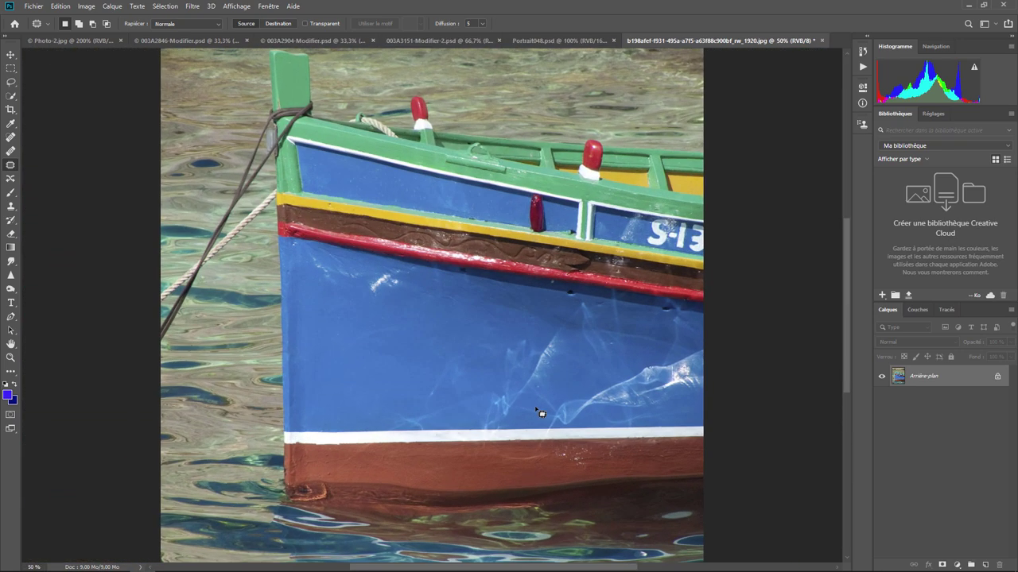
pyautogui.hotkey('ctrl', '+')
pyautogui.hotkey('ctrl', '+')
pyautogui.hotkey('ctrl', '-')
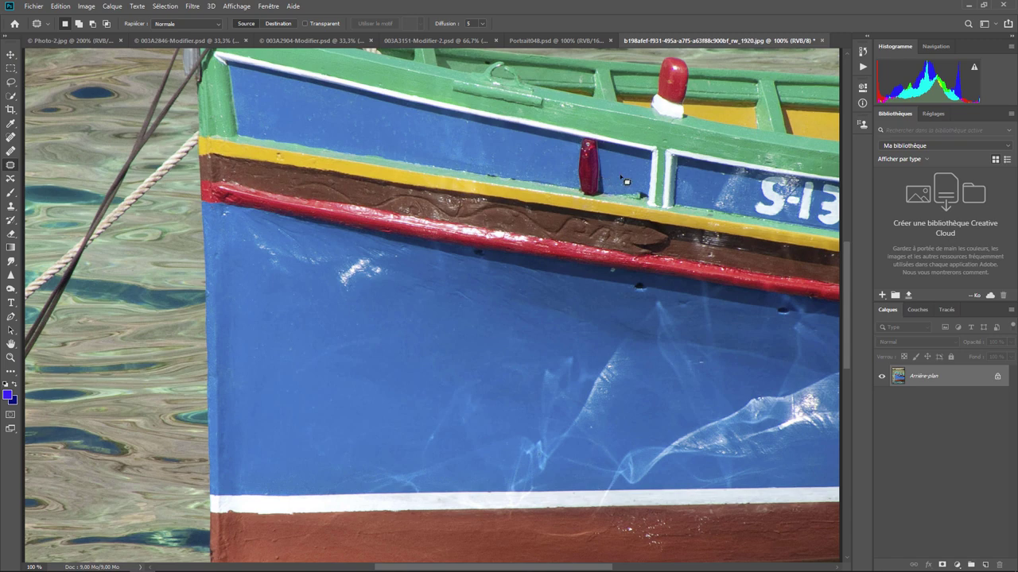
pyautogui.hotkey('ctrl', '+')
# Trial-patch the red fender with plain blue hull, compare the result, and deselect.
pyautogui.moveTo(664, 164); pyautogui.dragTo(430, 438)
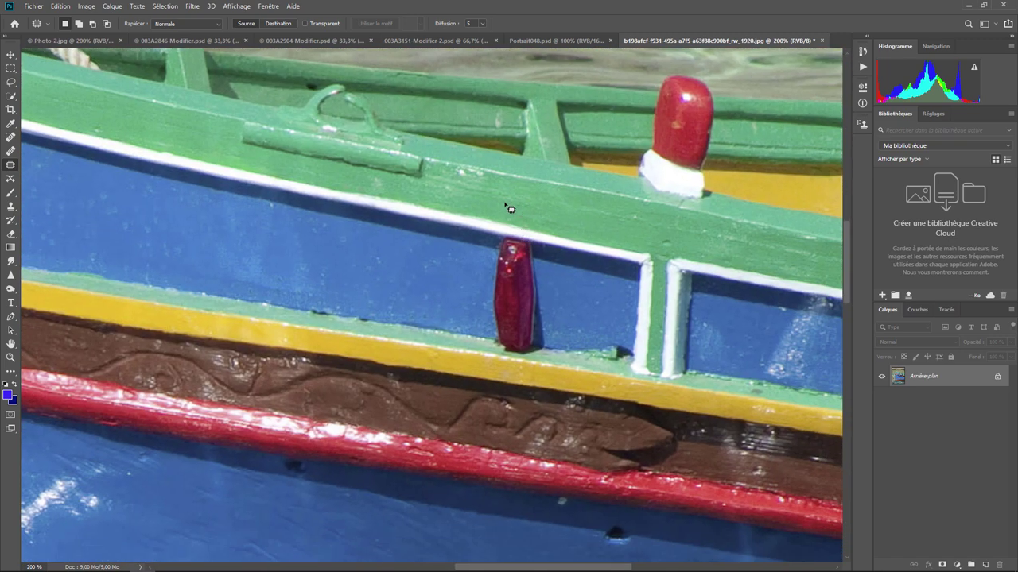
pyautogui.moveTo(503, 200)
pyautogui.mouseDown()
pyautogui.moveTo(452, 271)
pyautogui.moveTo(477, 381)
pyautogui.moveTo(582, 363)
pyautogui.mouseUp()
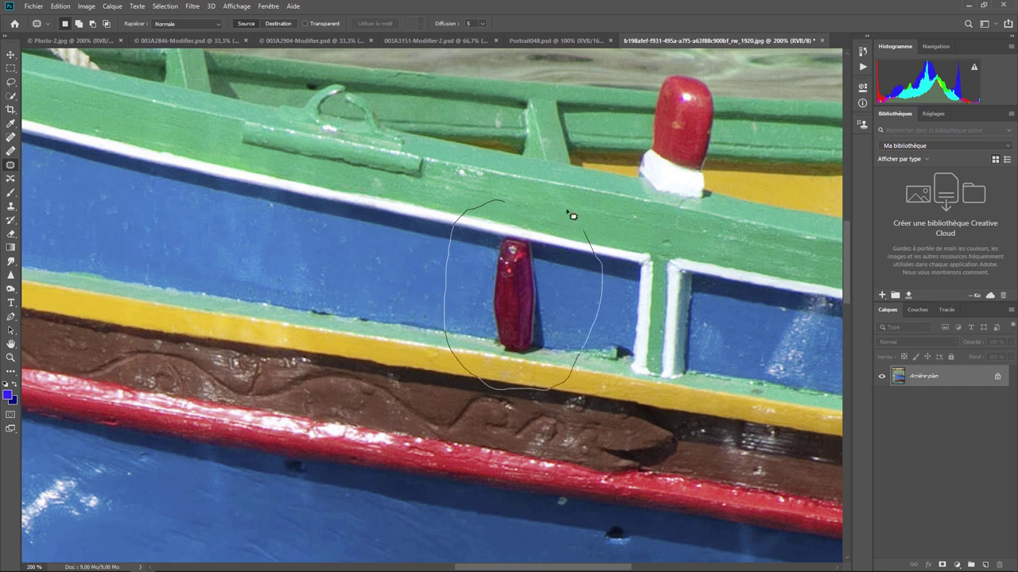
pyautogui.moveTo(571, 215); pyautogui.dragTo(561, 209)
pyautogui.moveTo(527, 304); pyautogui.dragTo(369, 284)
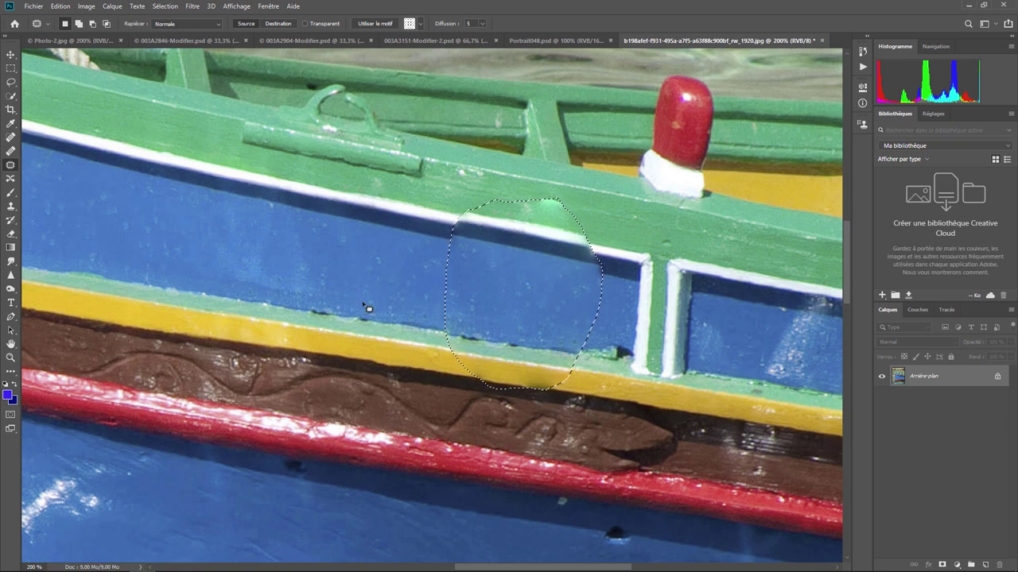
pyautogui.hotkey('ctrl', 'shift', 'z')
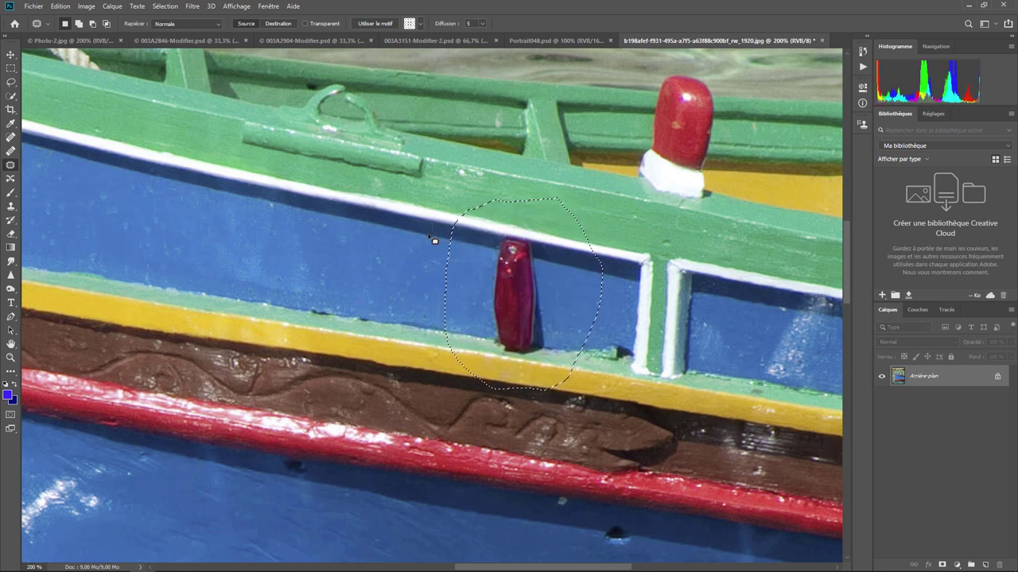
pyautogui.hotkey('ctrl', 'd')
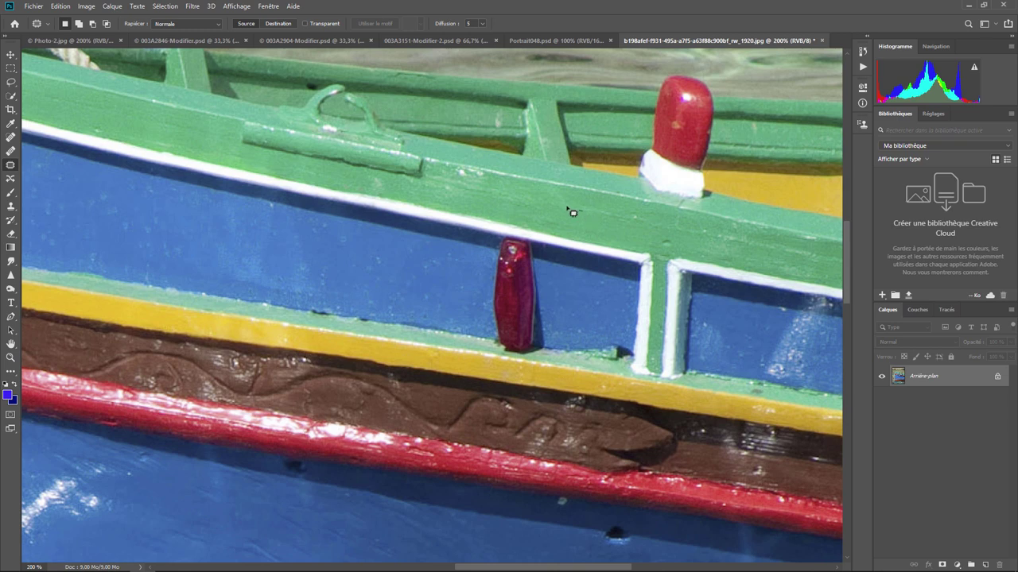
# Re-patch the fender, undo it, and switch the patch mode to Contenu pris en compte.
pyautogui.moveTo(569, 209)
pyautogui.mouseDown()
pyautogui.moveTo(436, 317)
pyautogui.moveTo(508, 331)
pyautogui.moveTo(584, 326)
pyautogui.mouseUp()
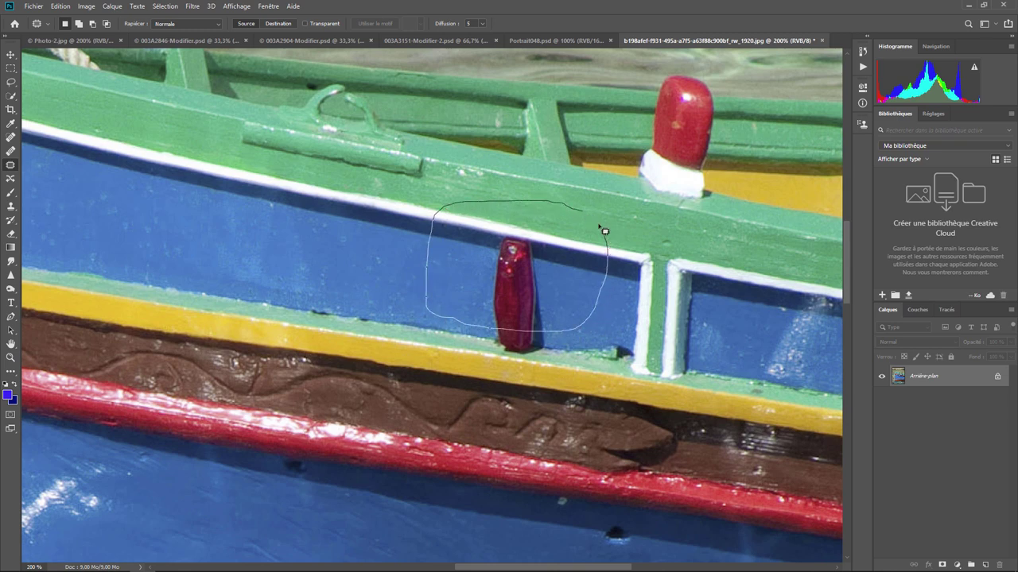
pyautogui.moveTo(604, 231); pyautogui.dragTo(588, 213)
pyautogui.moveTo(555, 288)
pyautogui.mouseDown()
pyautogui.moveTo(225, 236)
pyautogui.moveTo(166, 198)
pyautogui.mouseUp()
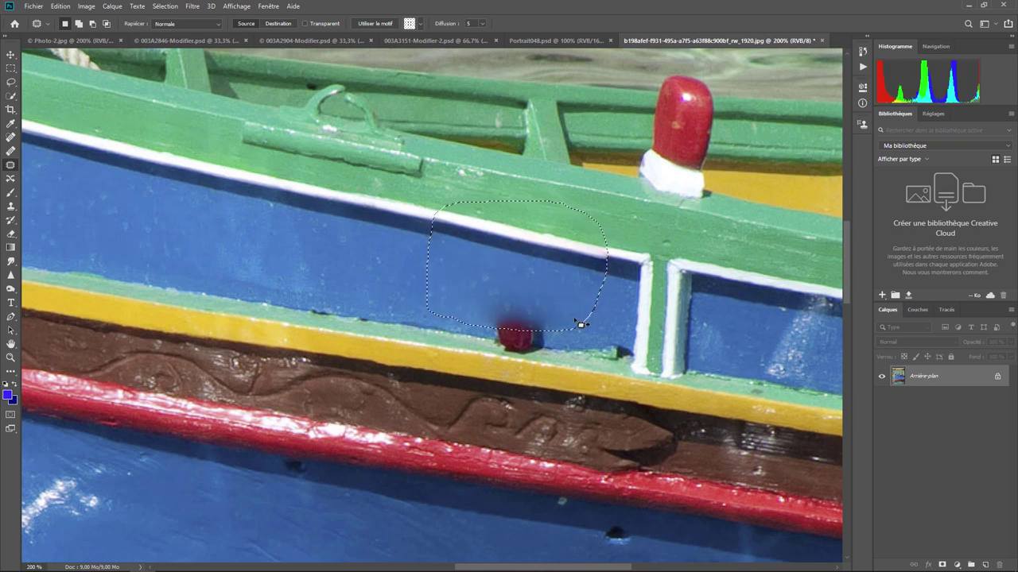
pyautogui.hotkey('ctrl', 'z')
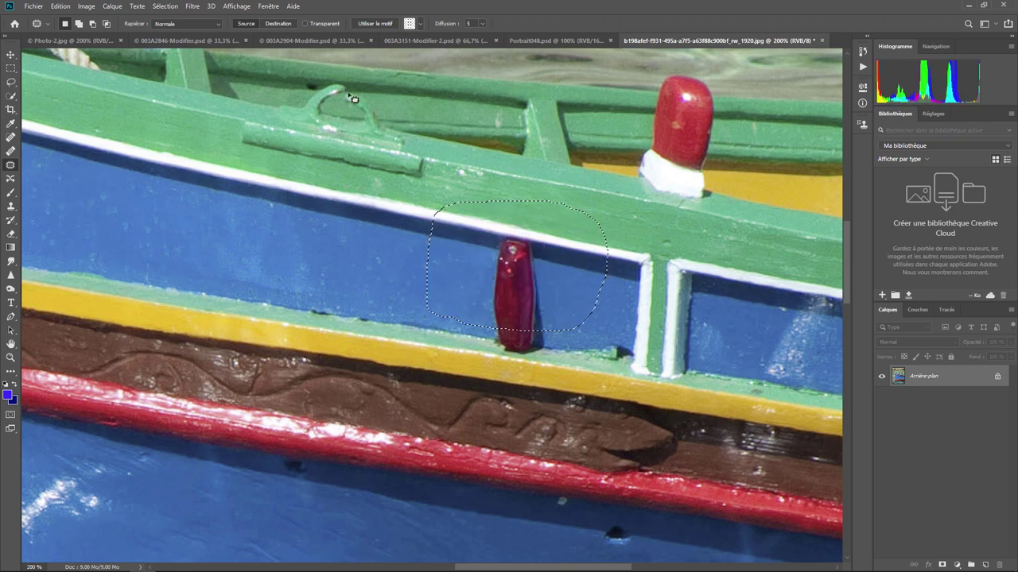
pyautogui.click(188, 24)
pyautogui.click(191, 41)
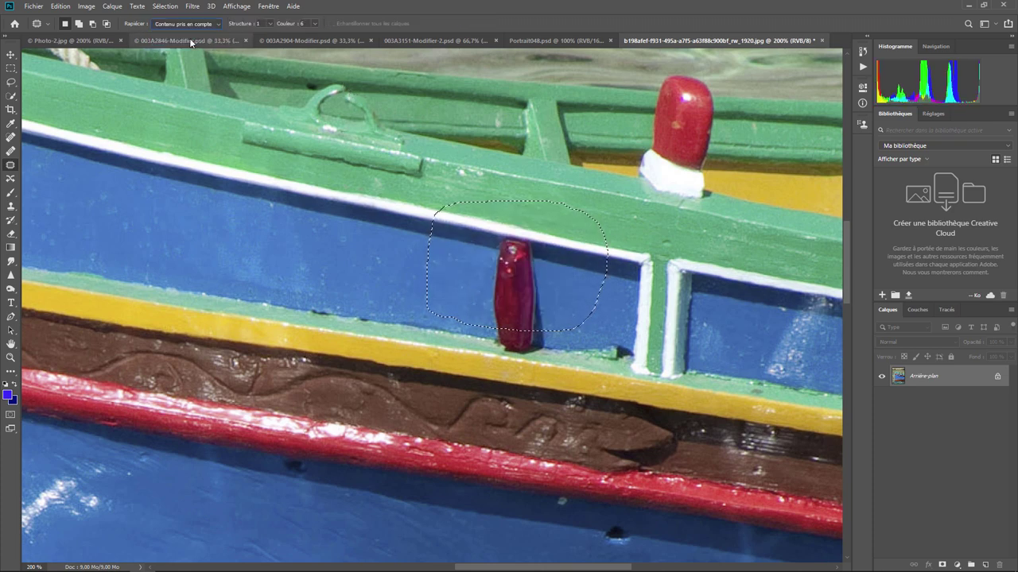
# Patch the red fender from clean blue hull in content-aware mode.
pyautogui.click(269, 26)
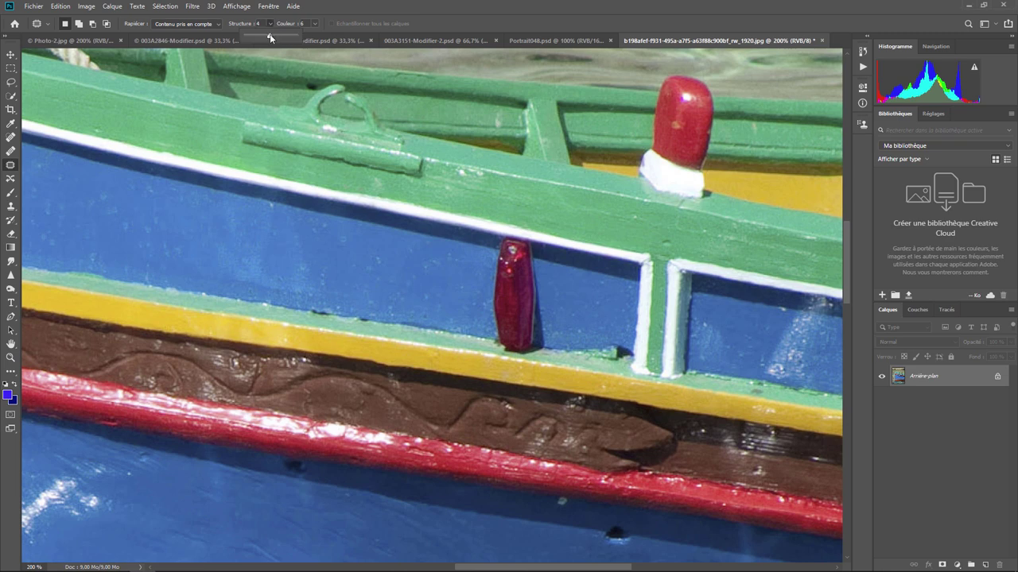
pyautogui.click(315, 23)
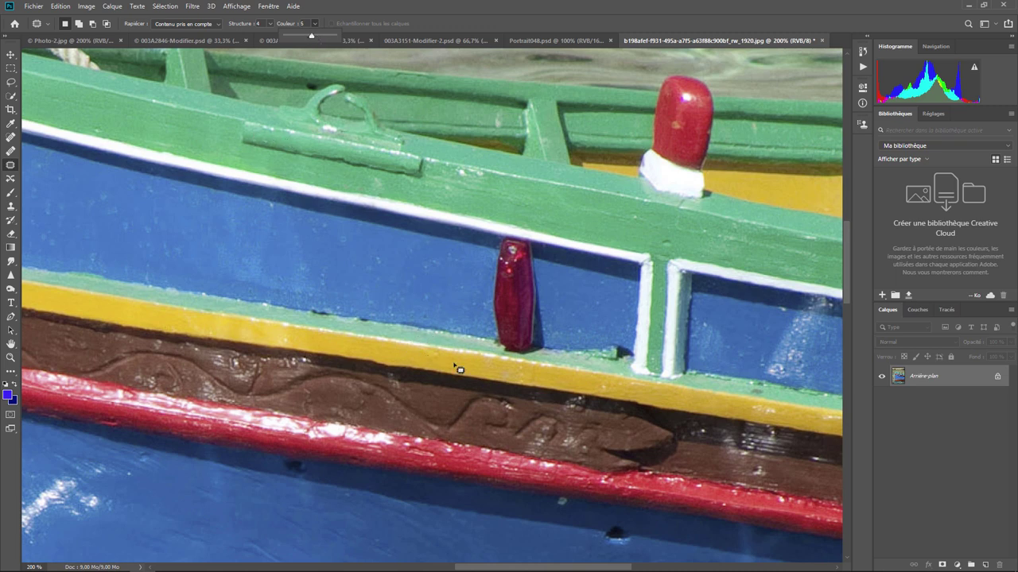
pyautogui.moveTo(459, 365); pyautogui.dragTo(562, 223)
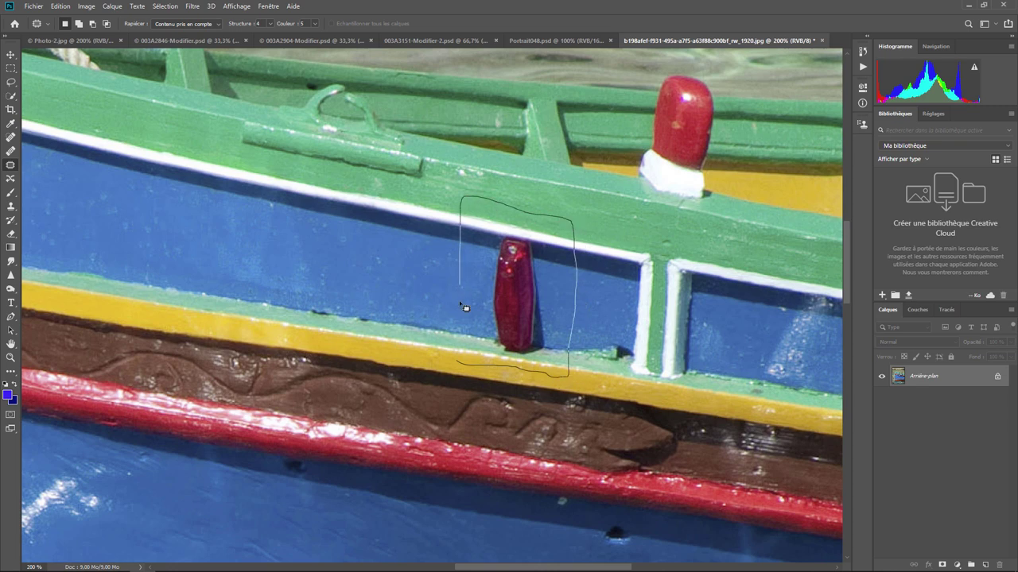
pyautogui.moveTo(562, 223); pyautogui.dragTo(460, 326)
pyautogui.moveTo(523, 306); pyautogui.dragTo(371, 271)
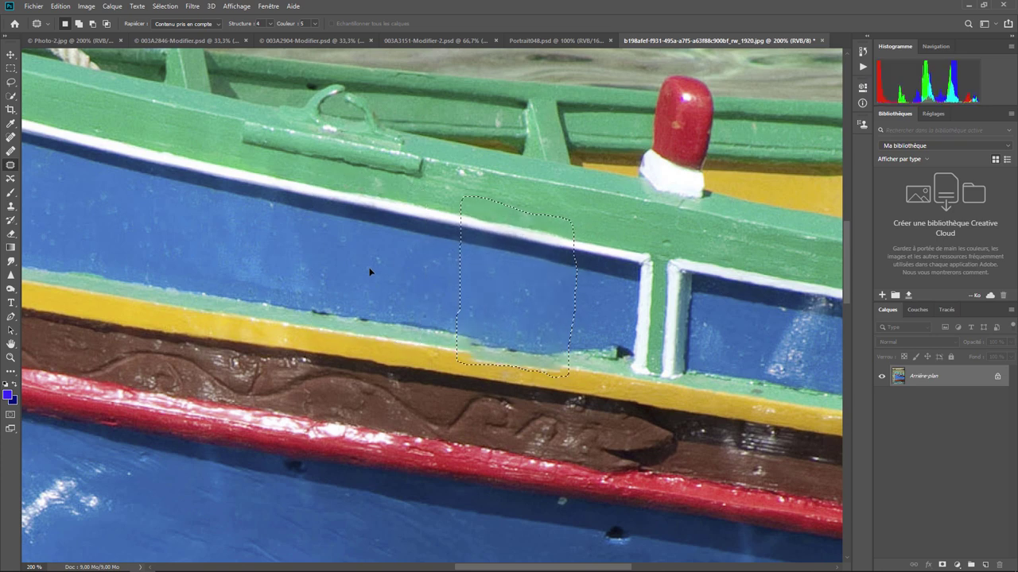
# Lower Structure to 3 then 2 and Couleur to 2, then check the whole boat.
pyautogui.click(269, 26)
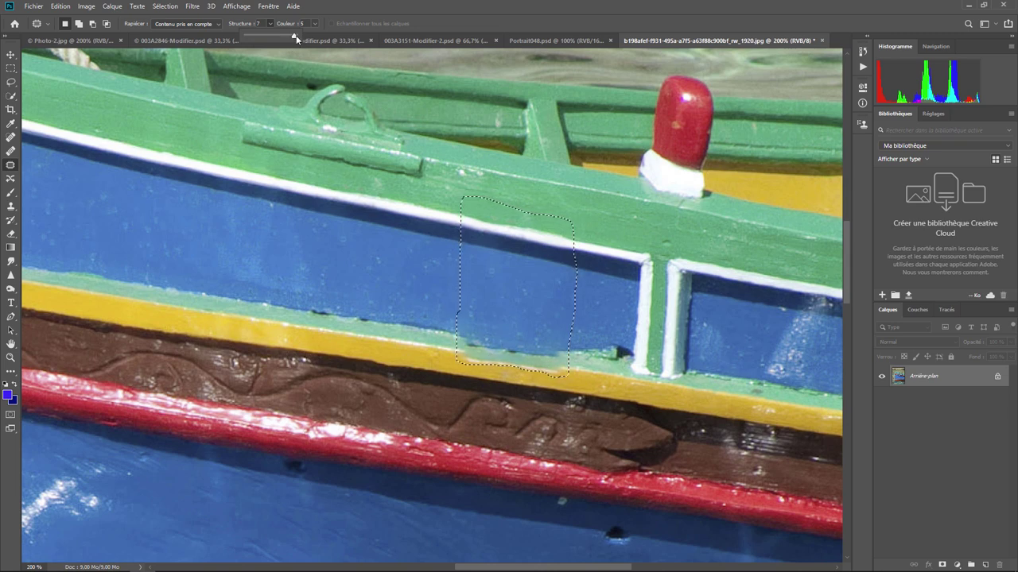
pyautogui.moveTo(296, 35); pyautogui.dragTo(263, 37)
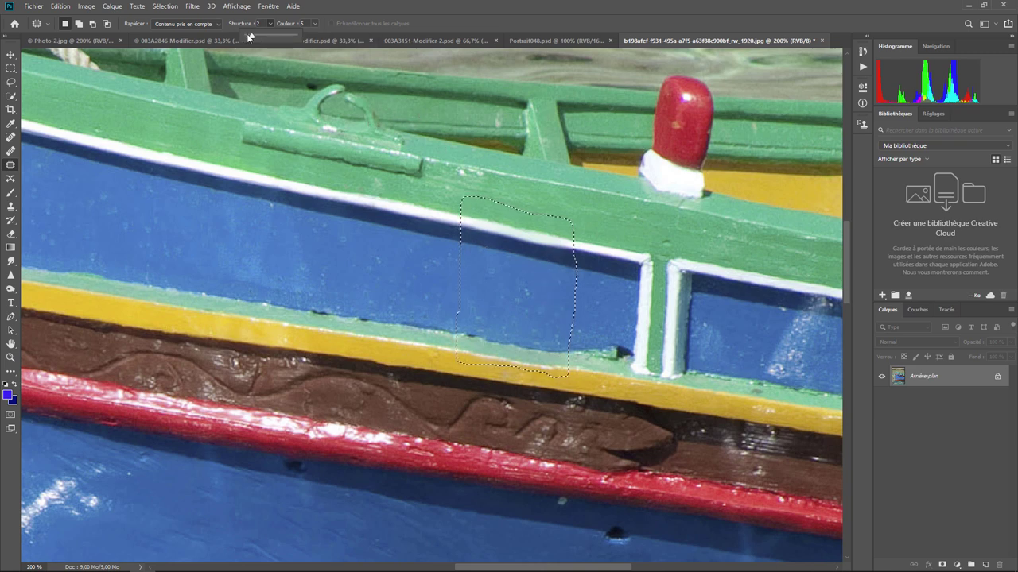
pyautogui.moveTo(246, 37); pyautogui.dragTo(243, 37)
pyautogui.click(315, 23)
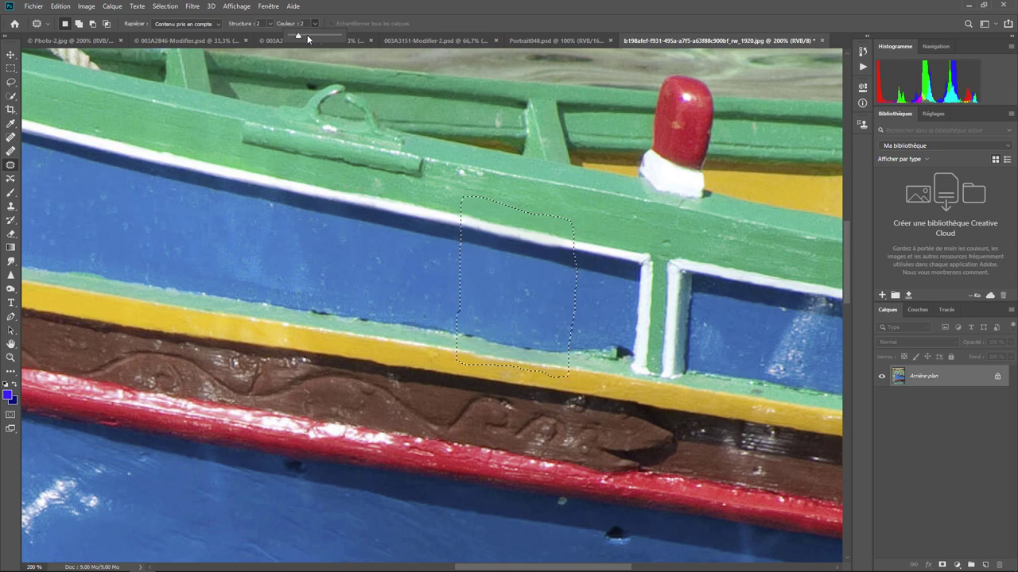
pyautogui.moveTo(307, 39); pyautogui.dragTo(308, 38)
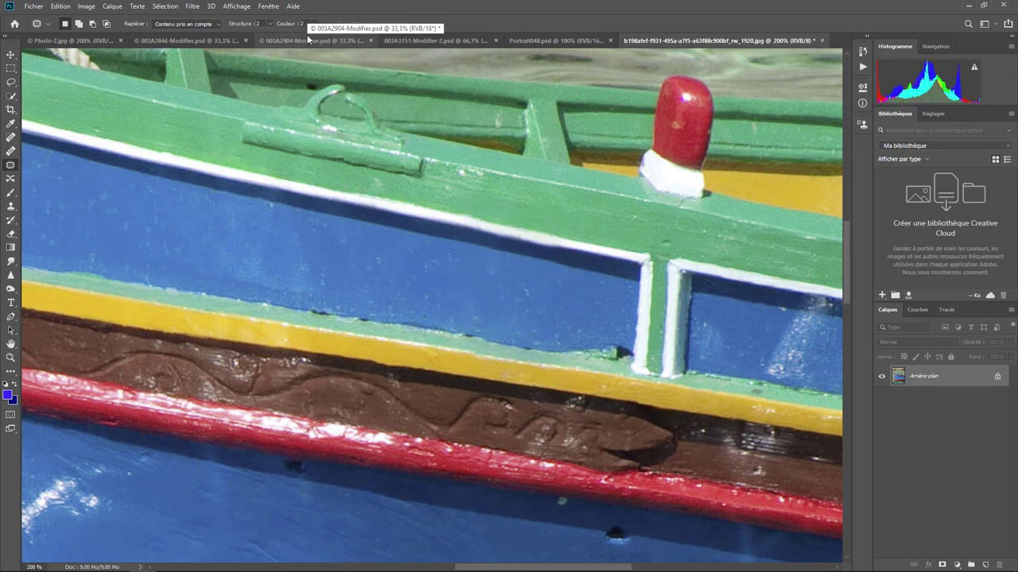
pyautogui.hotkey('ctrl', '-')
pyautogui.hotkey('ctrl', '-')
pyautogui.hotkey('ctrl', '-')
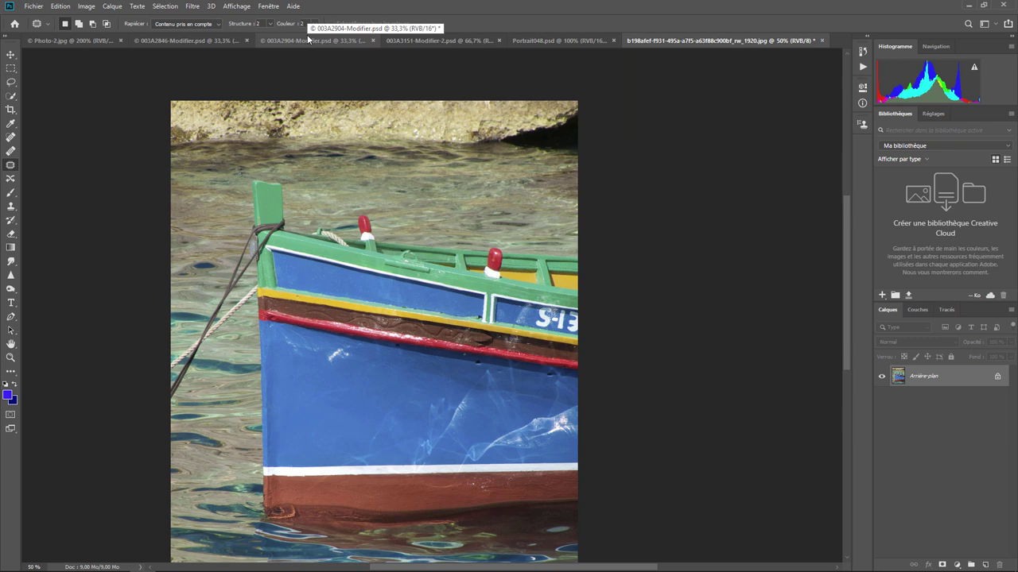
pyautogui.hotkey('ctrl', '+')
pyautogui.hotkey('ctrl', '+')
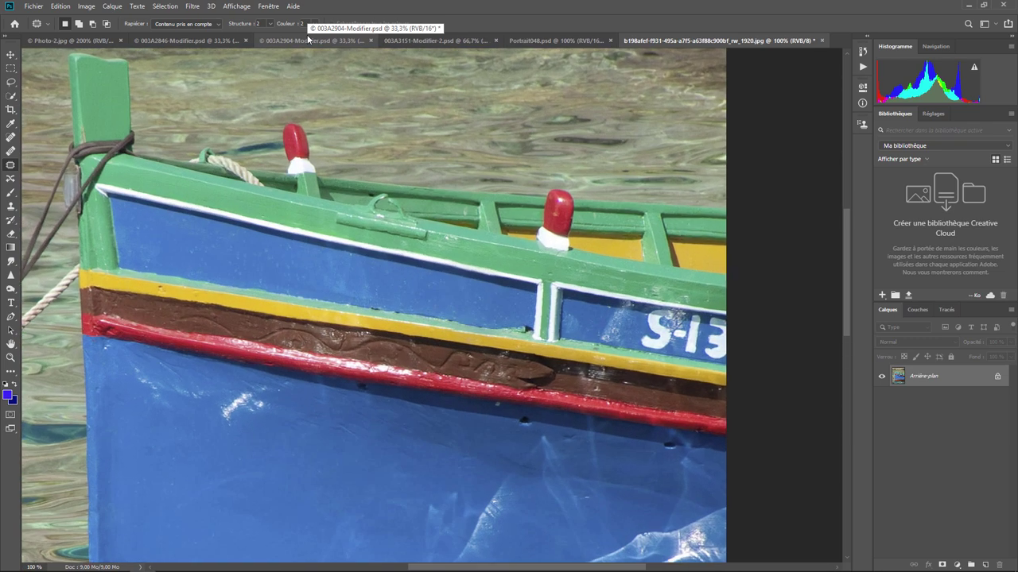
pyautogui.hotkey('ctrl', '+')
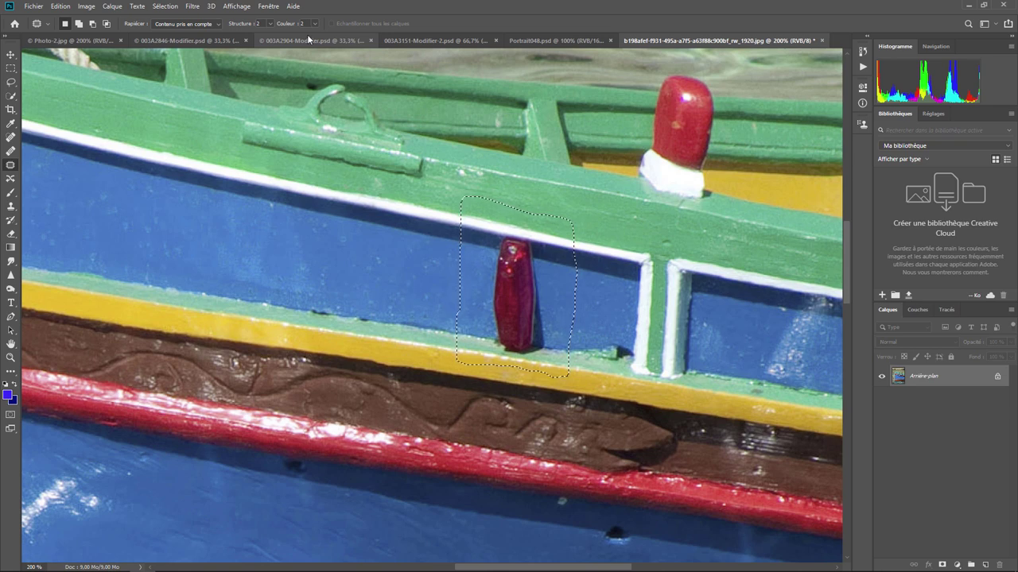
# Deselect, then patch the red fender with clean blue hull paint.
pyautogui.hotkey('ctrl', 'd')
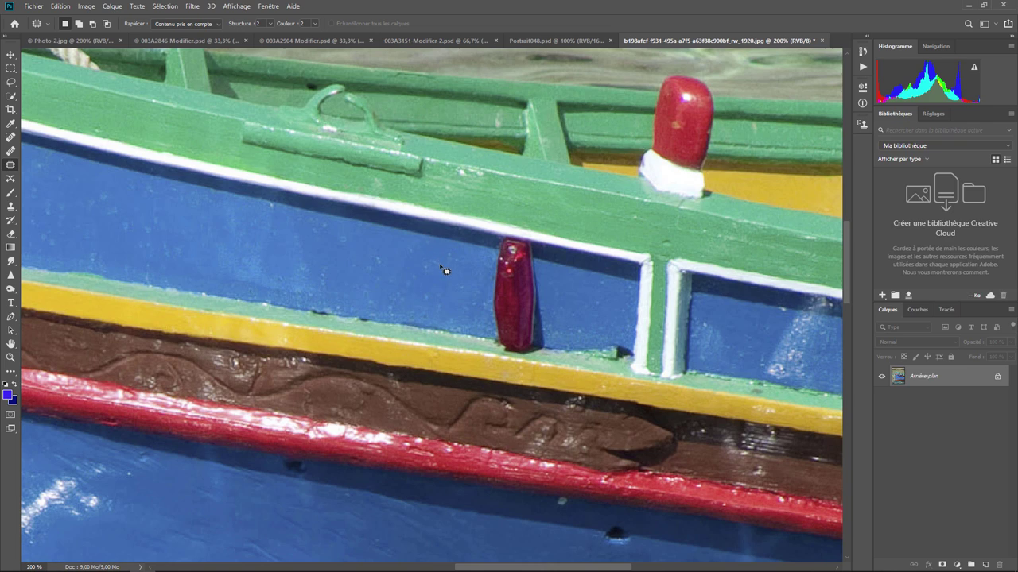
pyautogui.moveTo(441, 266); pyautogui.dragTo(478, 201)
pyautogui.moveTo(565, 221)
pyautogui.mouseDown()
pyautogui.moveTo(596, 256)
pyautogui.moveTo(588, 327)
pyautogui.moveTo(502, 330)
pyautogui.moveTo(444, 299)
pyautogui.moveTo(440, 266)
pyautogui.moveTo(459, 283)
pyautogui.moveTo(351, 256)
pyautogui.mouseUp()
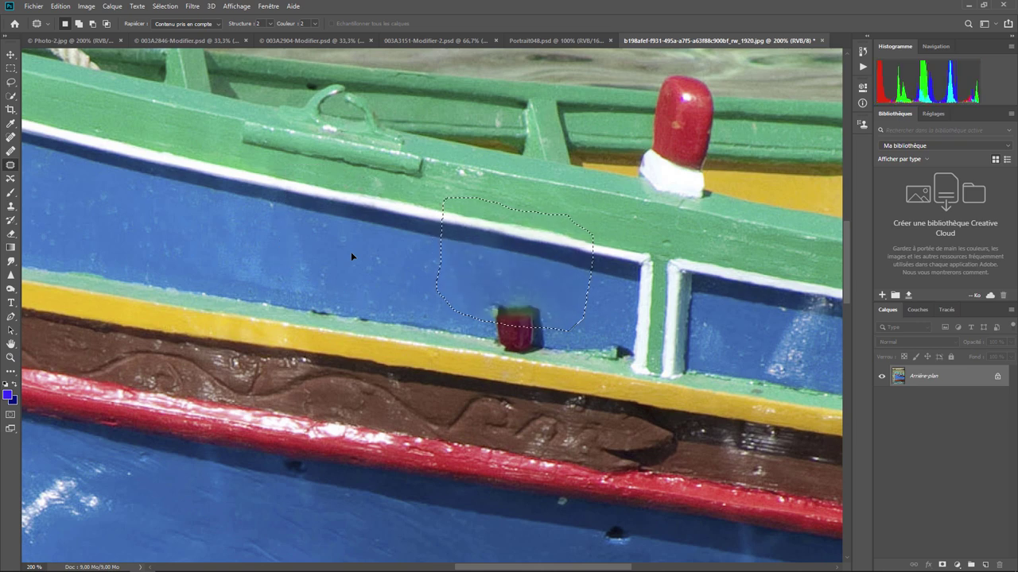
# Set the patch's Structure to 6 and Couleur to 6.
pyautogui.click(270, 23)
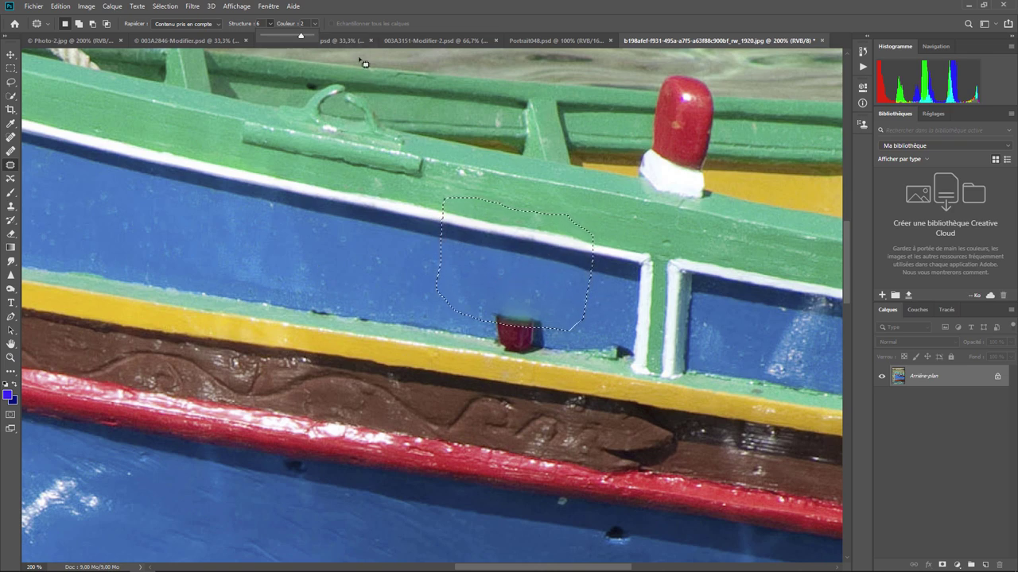
pyautogui.click(317, 23)
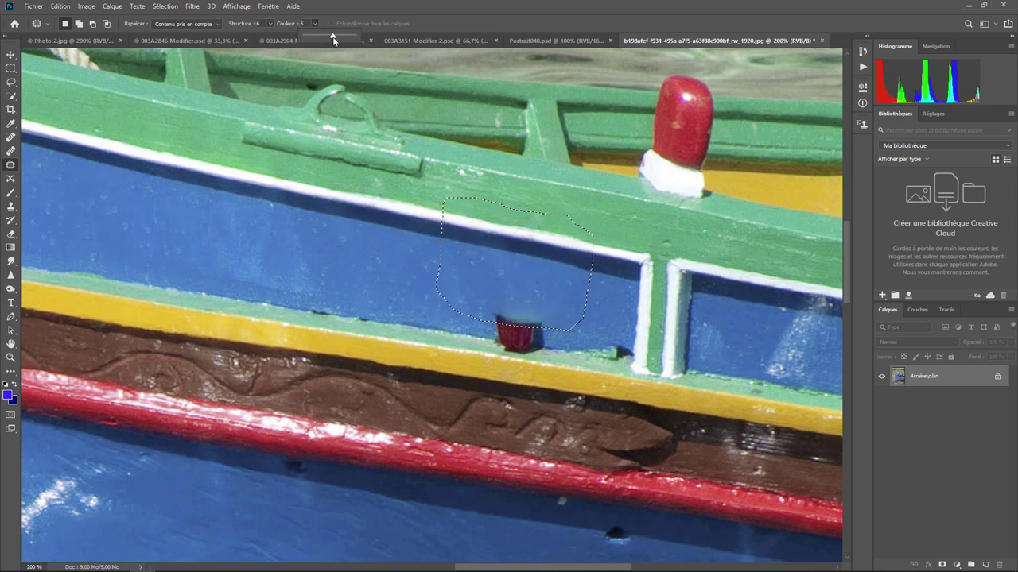
pyautogui.moveTo(333, 40); pyautogui.dragTo(340, 40)
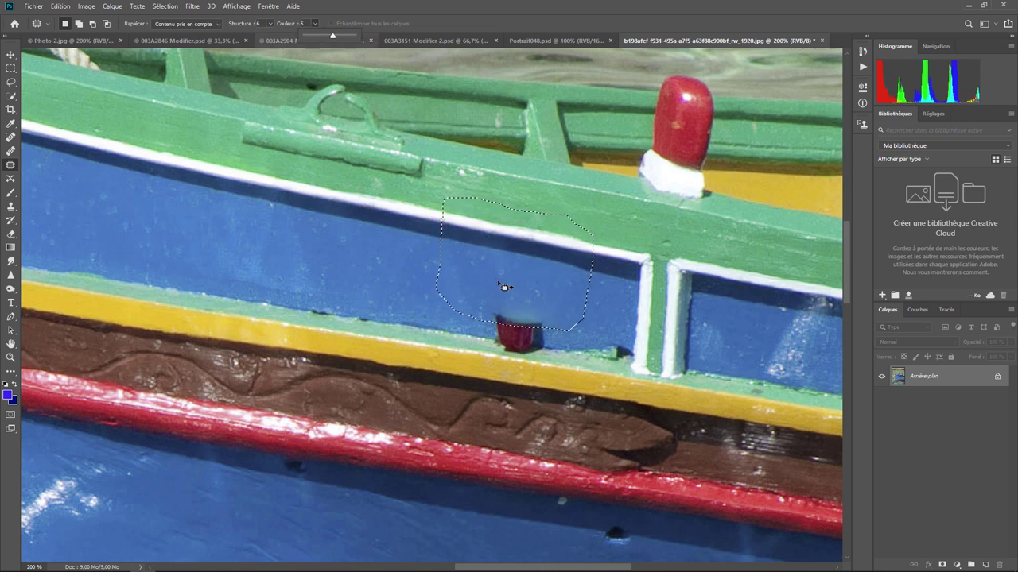
pyautogui.click(455, 371)
pyautogui.moveTo(455, 371)
pyautogui.mouseDown()
pyautogui.moveTo(559, 386)
pyautogui.moveTo(581, 360)
pyautogui.mouseUp()
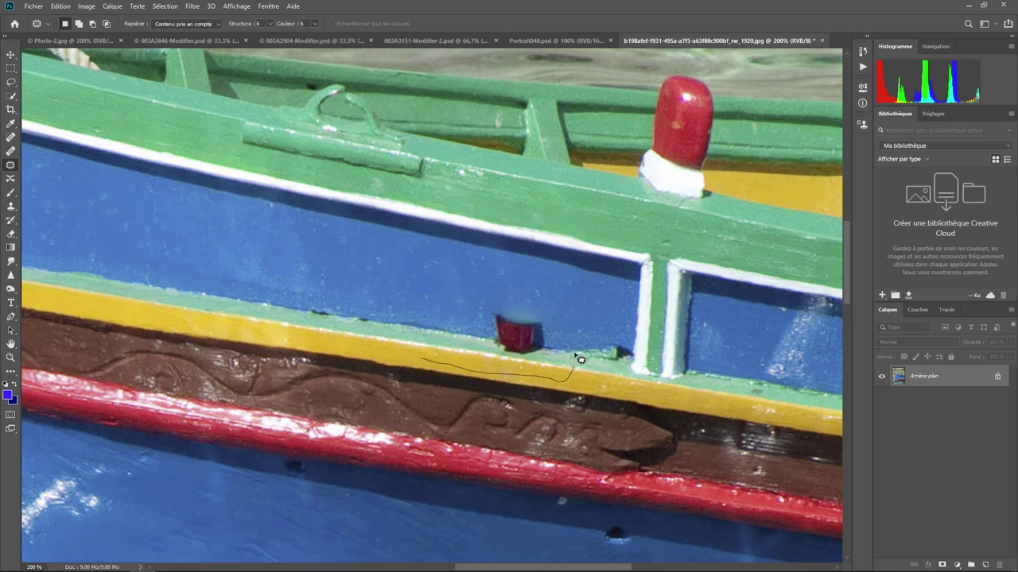
# Patch the leftover red base with clean hull paint from the left and deselect.
pyautogui.moveTo(588, 295)
pyautogui.mouseDown()
pyautogui.moveTo(454, 268)
pyautogui.moveTo(422, 326)
pyautogui.moveTo(526, 371)
pyautogui.mouseUp()
pyautogui.moveTo(521, 335); pyautogui.dragTo(325, 306)
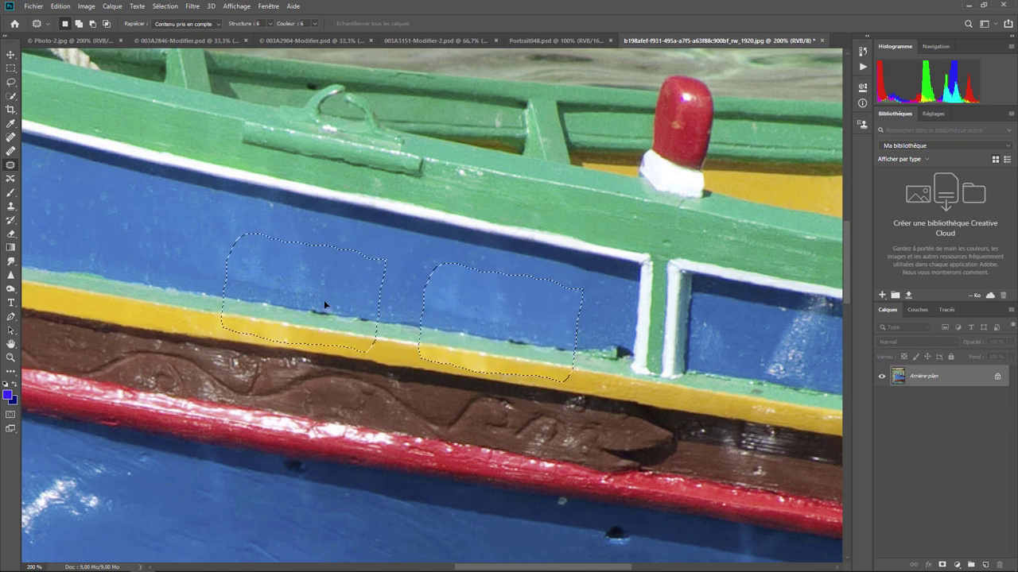
pyautogui.moveTo(323, 301); pyautogui.dragTo(324, 301)
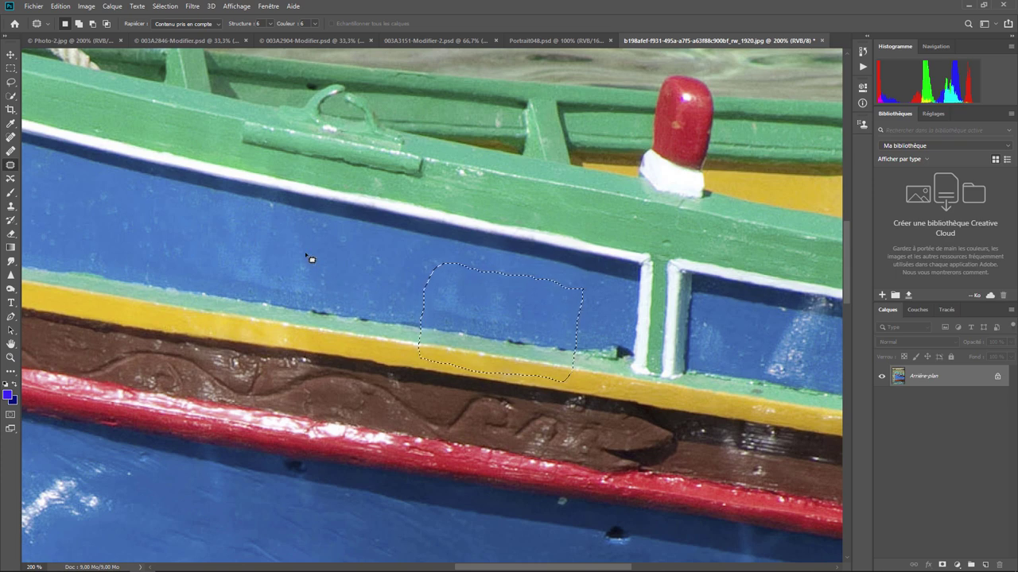
pyautogui.hotkey('ctrl', 'd')
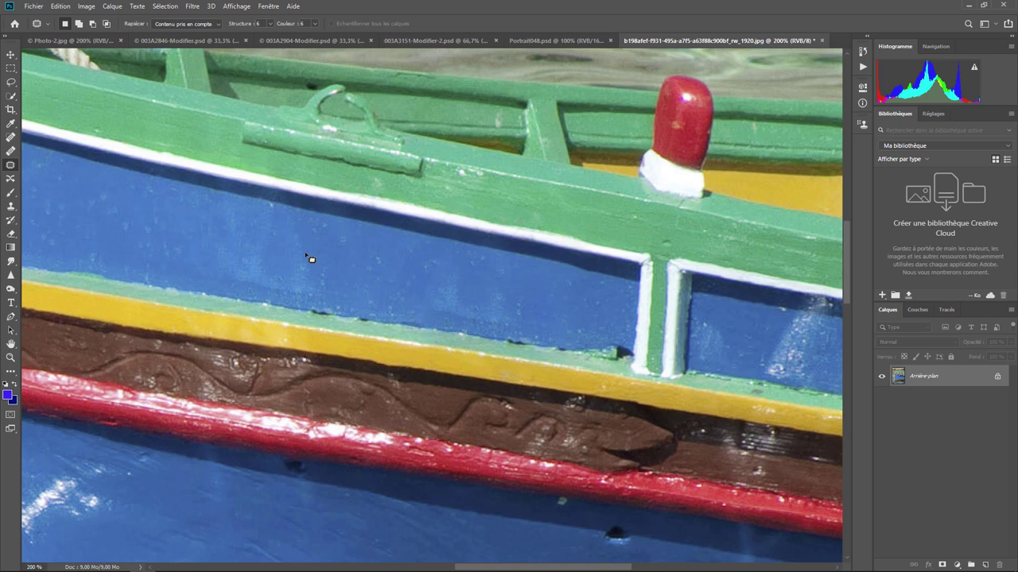
pyautogui.scroll(-2, 311, 259)
pyautogui.scroll(-1, 311, 259)
pyautogui.scroll(-1, 311, 259)
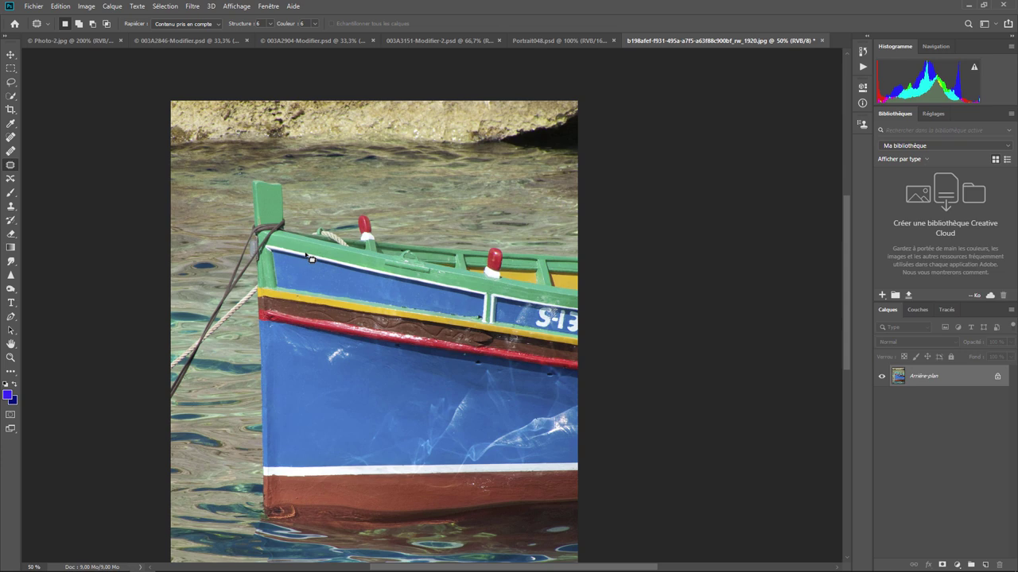
pyautogui.scroll(1, 311, 259)
pyautogui.scroll(1, 311, 259)
pyautogui.scroll(1, 311, 259)
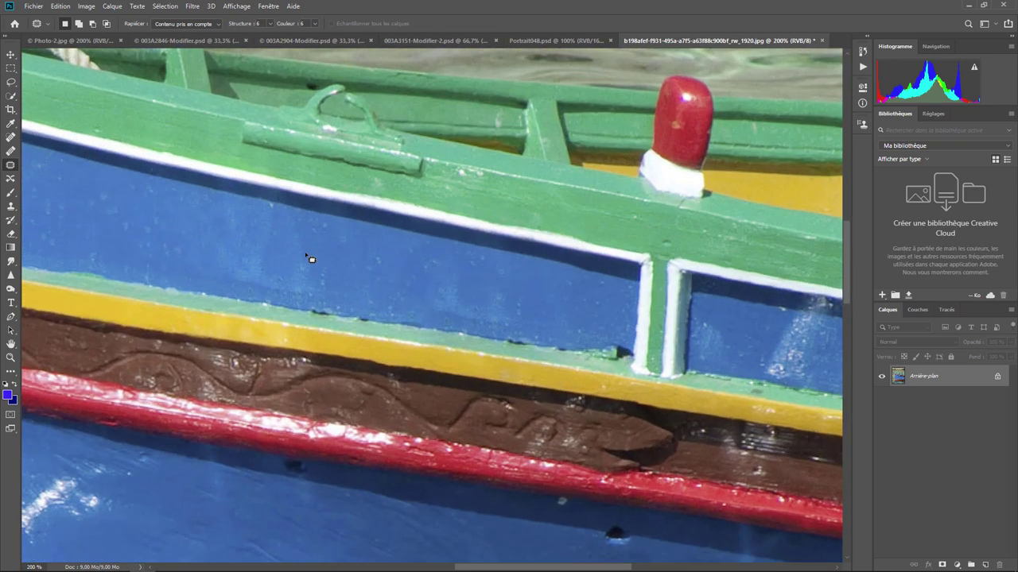